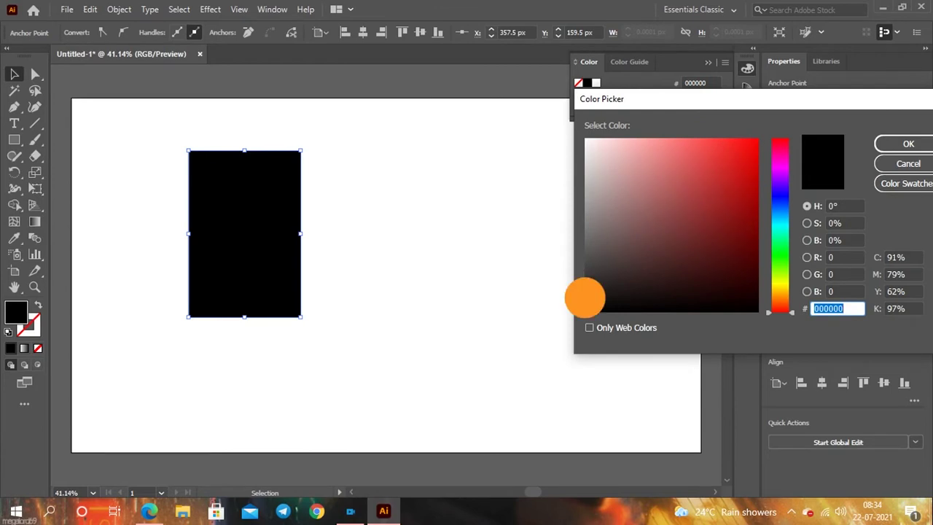
Set the rectangle's fill color to 282828
left_click(907, 146)
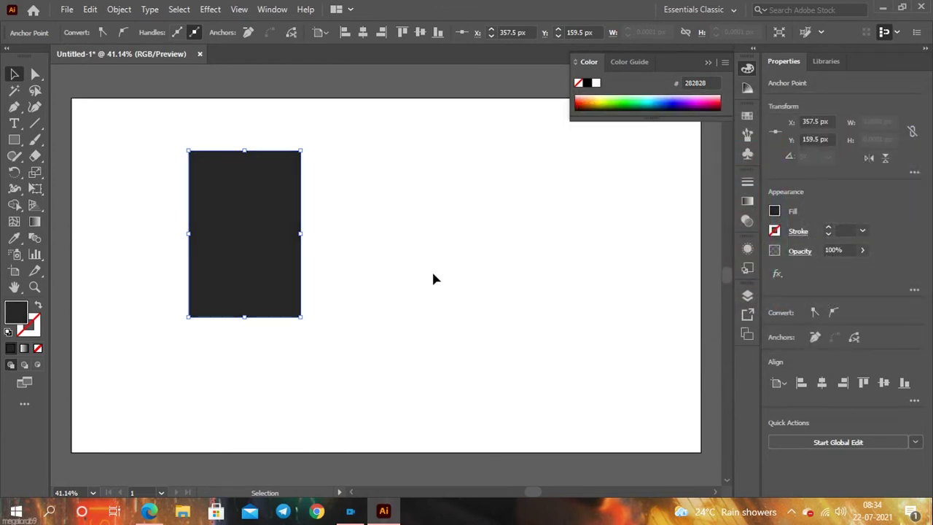
left_click(432, 268)
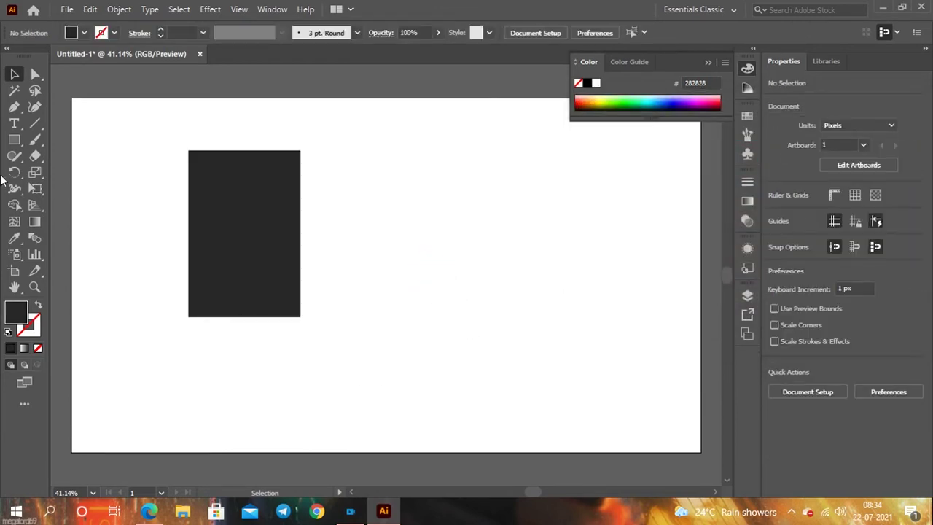
Draw a wavy vertical open path beside the rectangle with the Pen tool, using curved anchor points
left_click(15, 107)
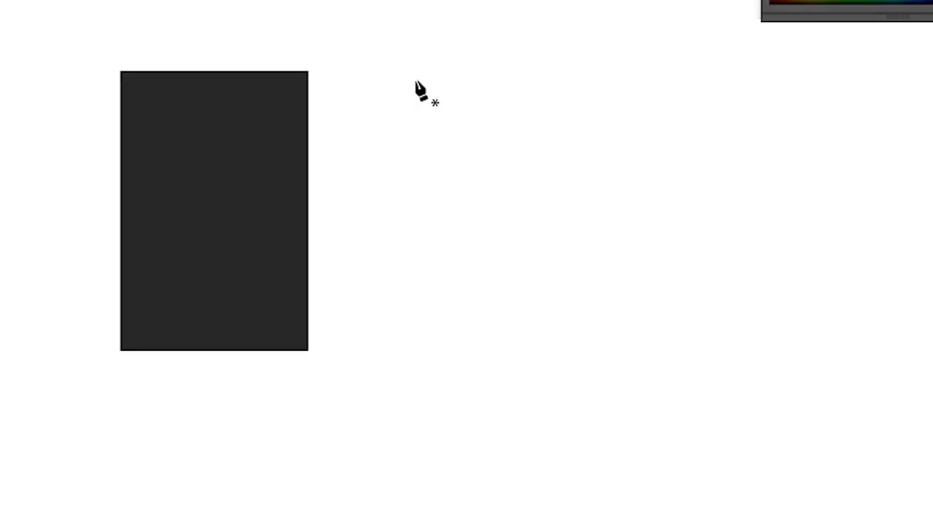
left_click(419, 71)
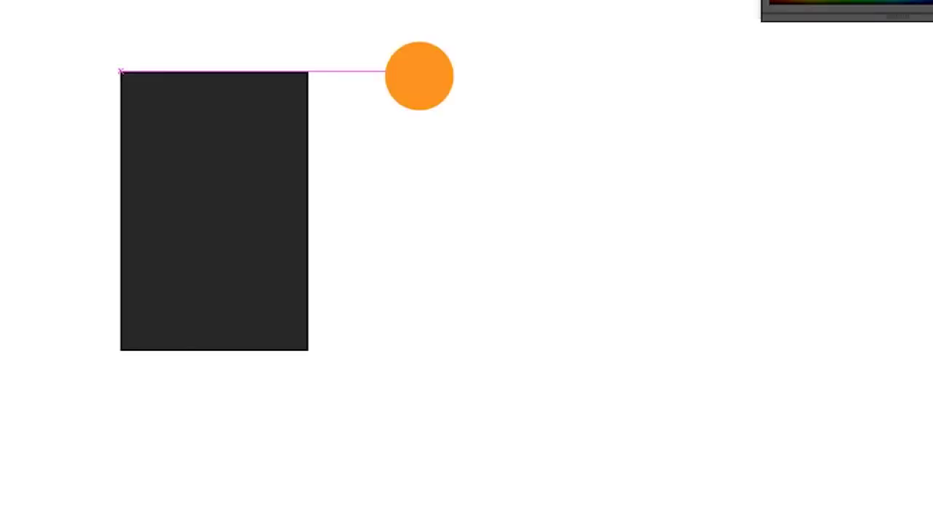
left_click_drag(420, 260, 473, 348)
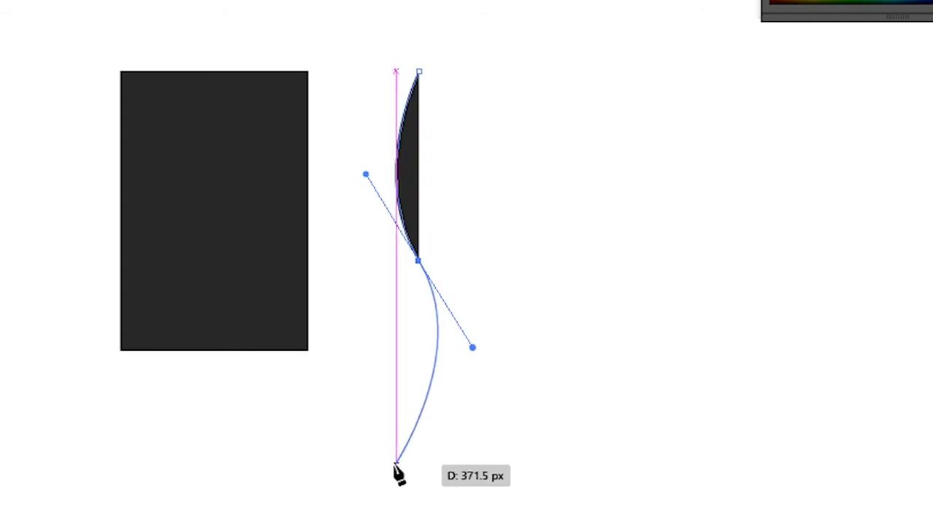
left_click_drag(396, 464, 393, 520)
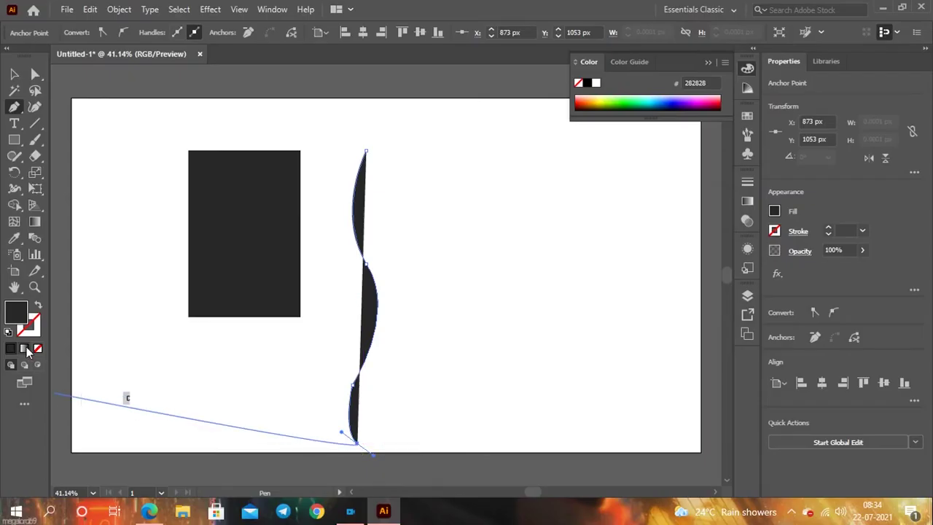
Swap the wavy path's fill and stroke so it has no fill, and set the stroke weight to 18 pt
left_click(37, 306)
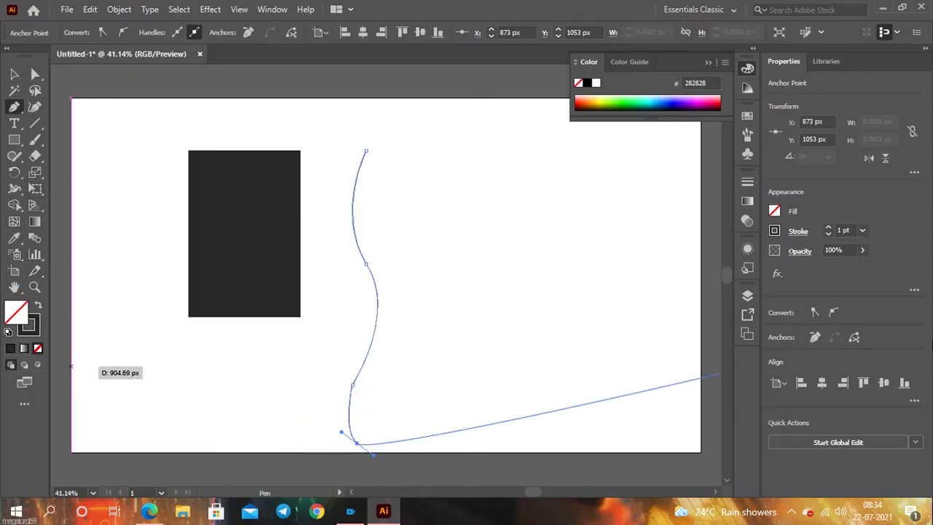
scroll(851, 231, "up", 5)
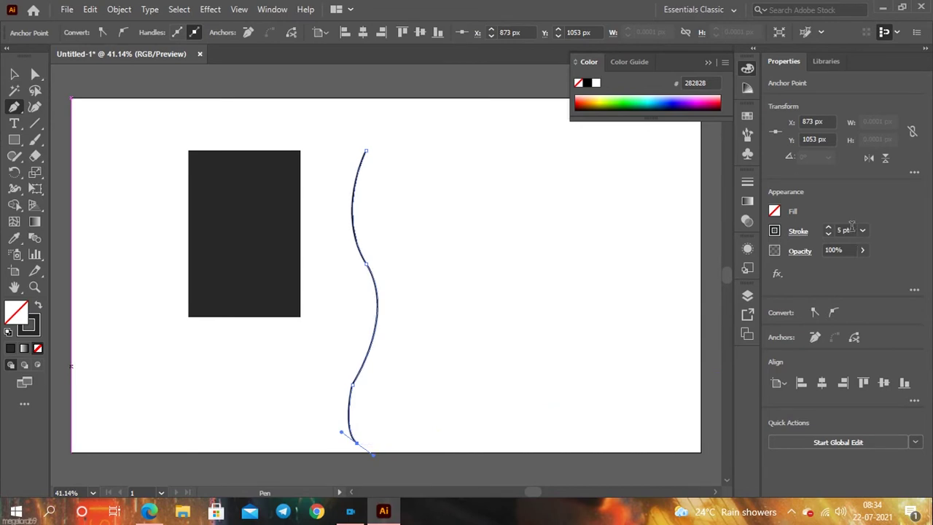
scroll(852, 226, "up", 11)
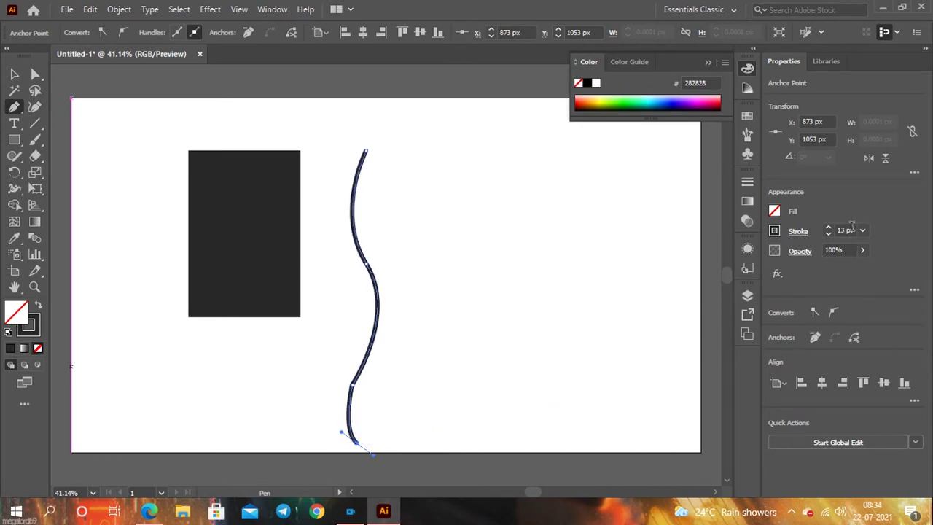
key("v")
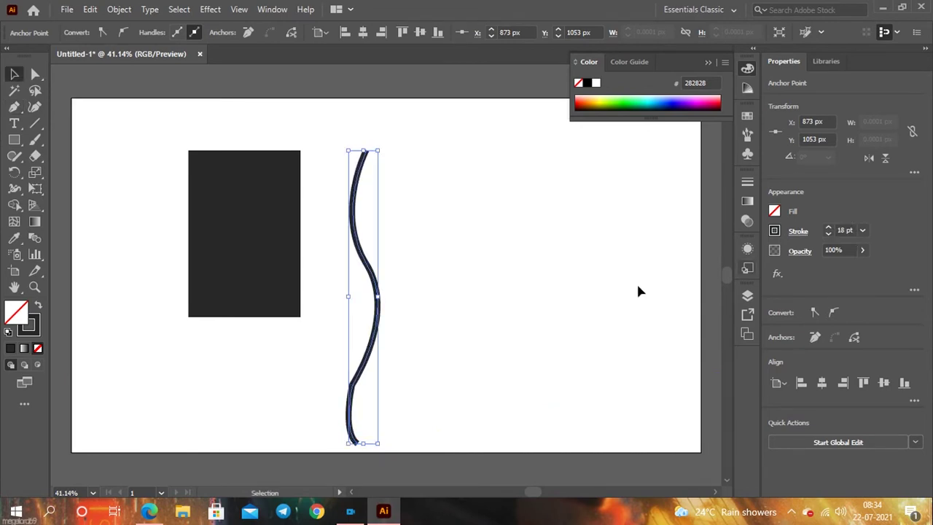
left_click(579, 294)
Flip and shrink the wavy path to about 445 px high and place it close beside the rectangle
mouse_move(379, 312)
left_mouse_down()
mouse_move(416, 291)
mouse_move(421, 300)
left_mouse_up()
mouse_move(423, 125)
left_mouse_down()
mouse_move(416, 419)
mouse_move(396, 417)
mouse_move(402, 367)
left_mouse_up()
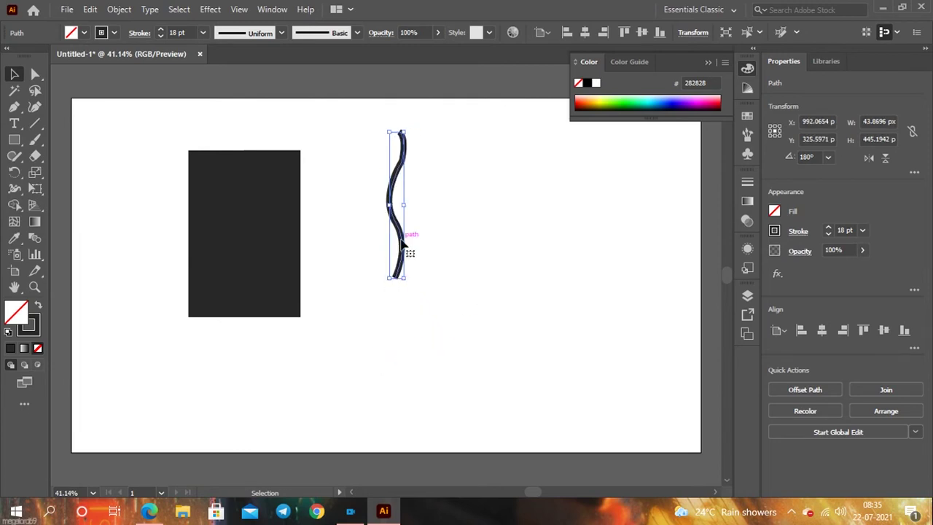
mouse_move(401, 245)
left_mouse_down()
mouse_move(340, 262)
mouse_move(344, 270)
left_mouse_up()
left_click(385, 337)
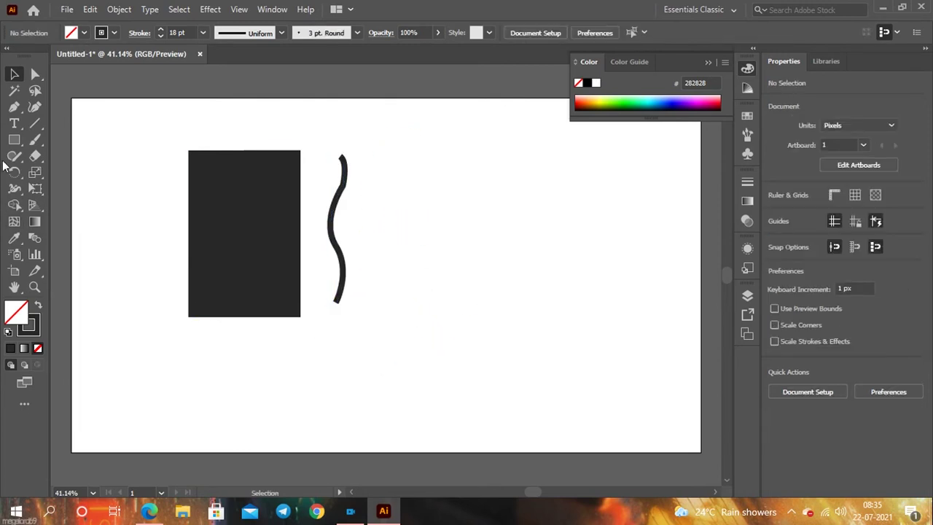
Draw the flat-topped outline of a letter A with straight Pen tool segments, beside the wavy path
left_click(14, 108)
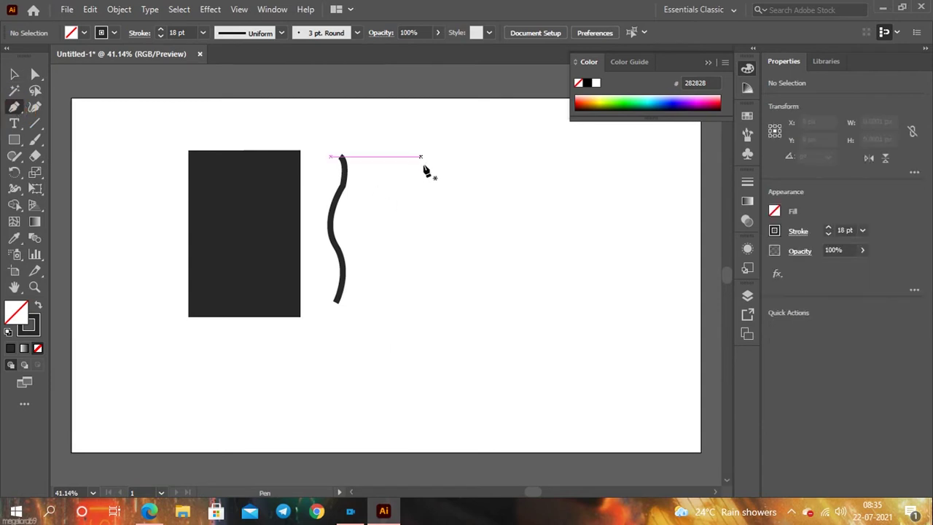
left_click(409, 306)
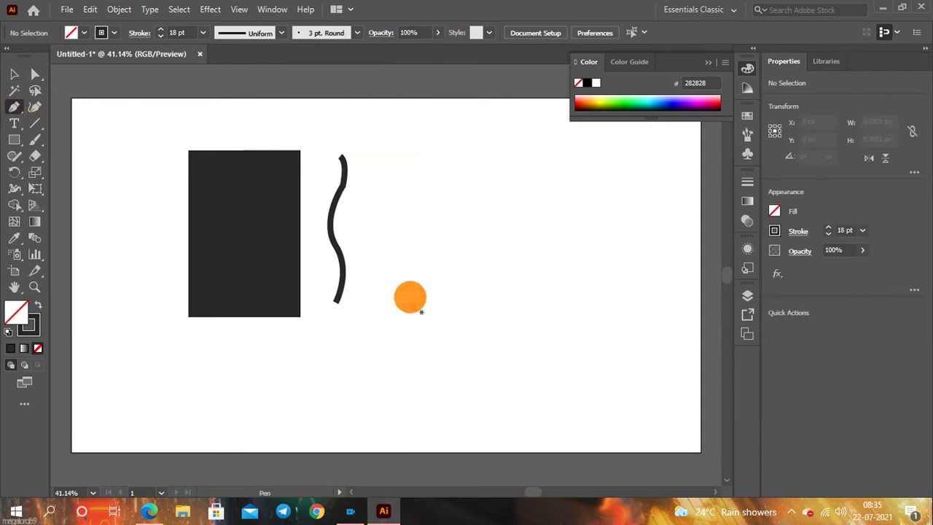
left_click(448, 164)
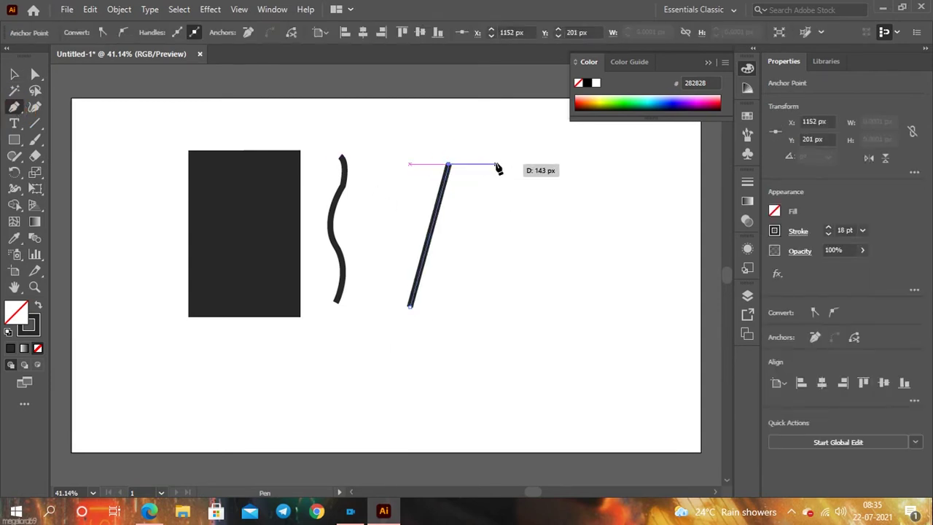
left_click(496, 165)
left_click(534, 303)
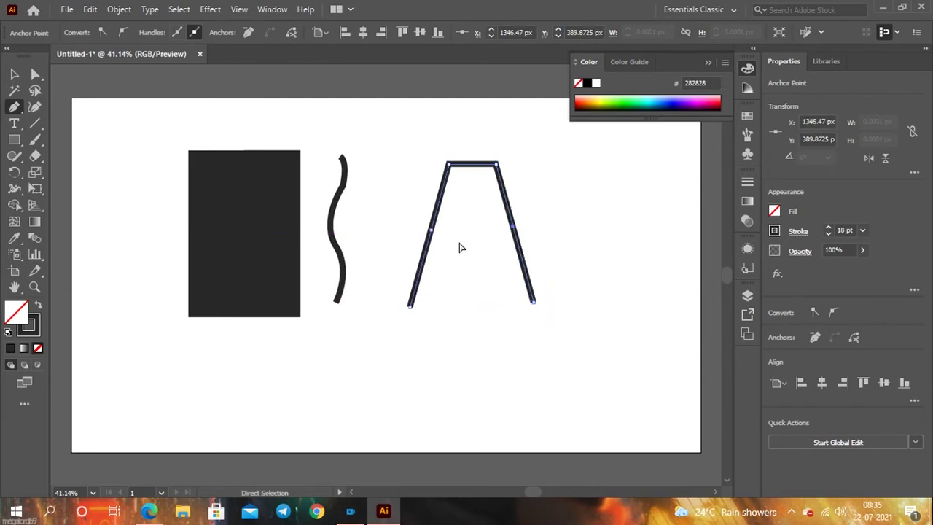
key("Escape")
Add a crossbar through both legs of the letter A with a separate straight Pen tool path
left_click(417, 225)
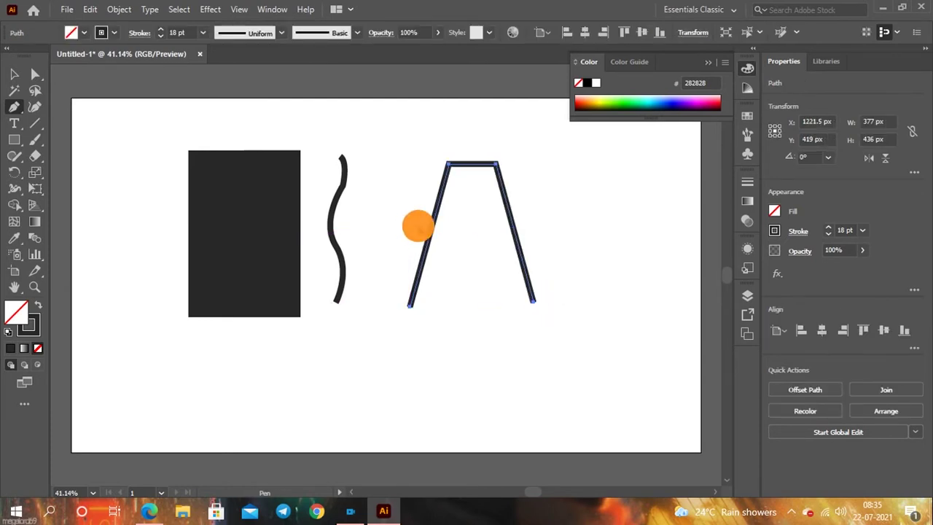
left_click(535, 222)
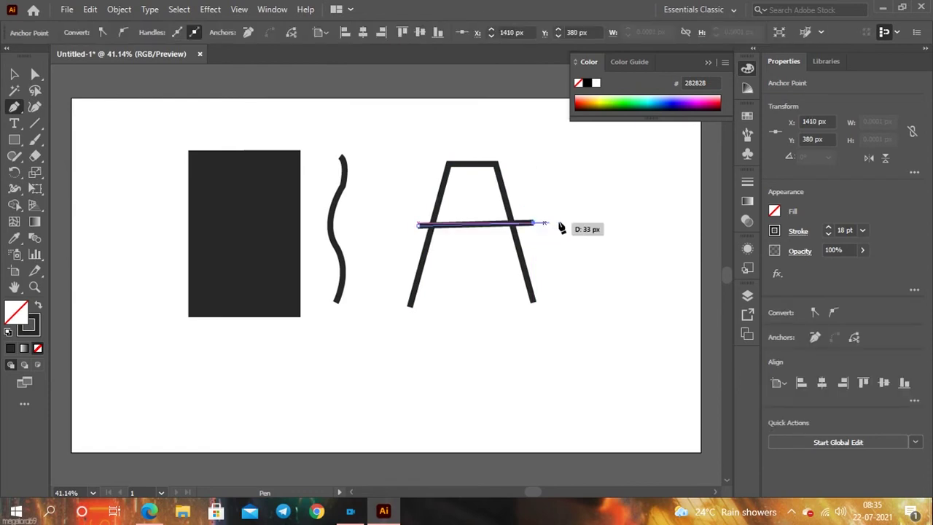
key("v")
left_click(515, 315)
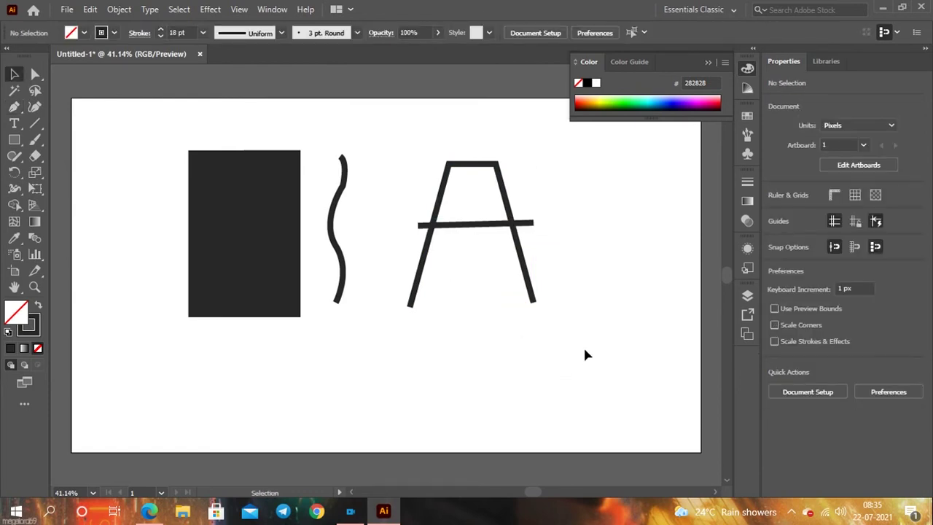
Delete the rectangle, the wavy path and the letter A from the artboard
mouse_move(585, 349)
left_mouse_down()
mouse_move(522, 312)
mouse_move(166, 183)
mouse_move(159, 148)
left_mouse_up()
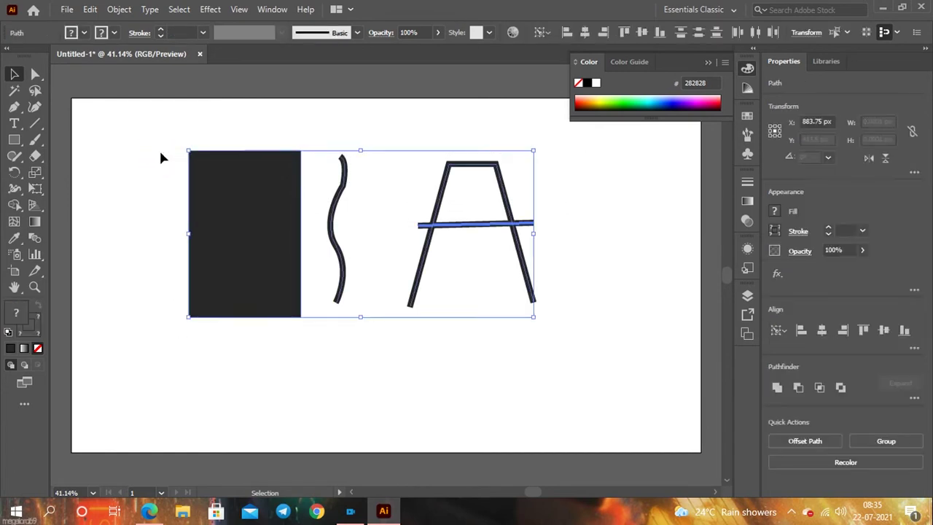
key("Delete")
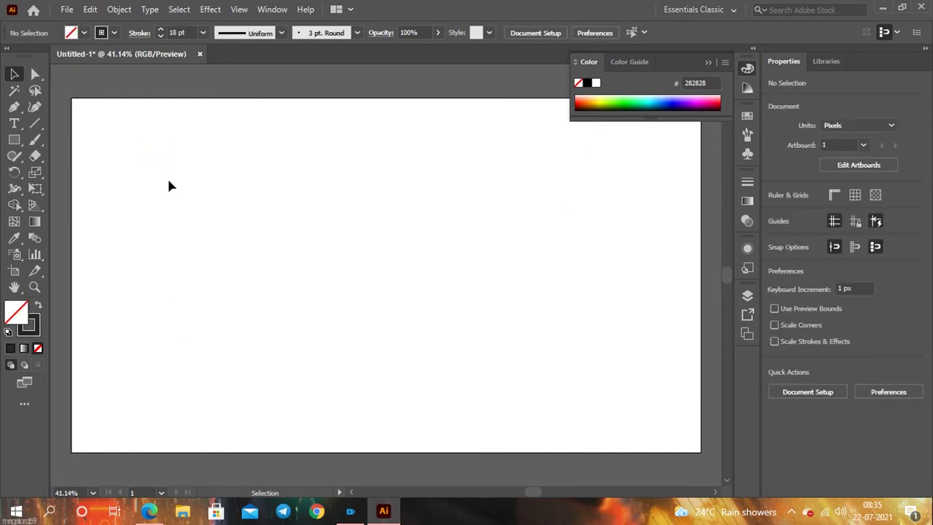
Draw a closed leaf shape with a narrow notch at its upper tip using the Pen tool, filled 282828 without stroke
left_click(14, 107)
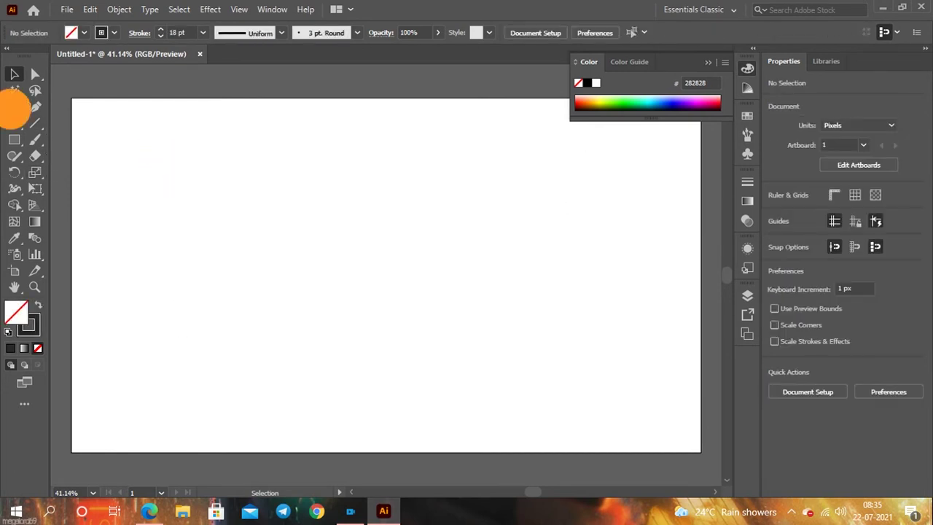
left_click(40, 306)
left_click(255, 363)
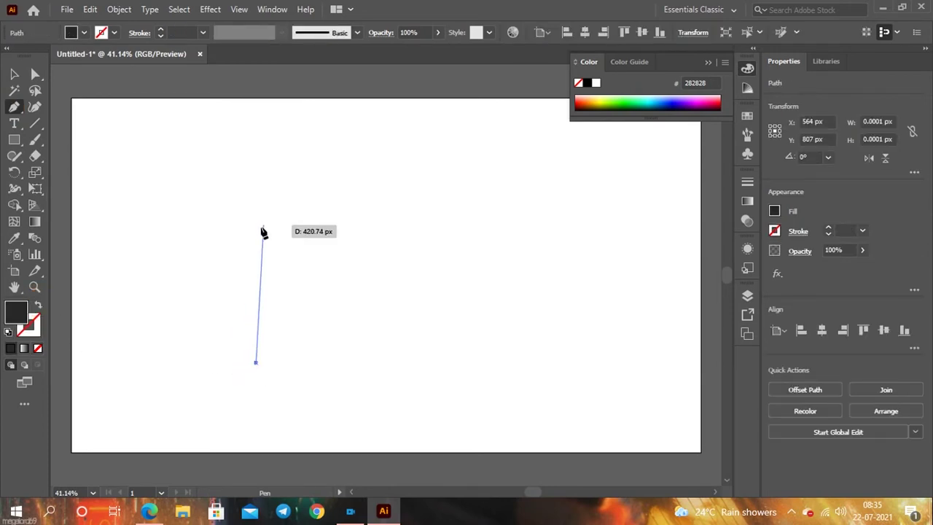
left_click_drag(262, 227, 351, 137)
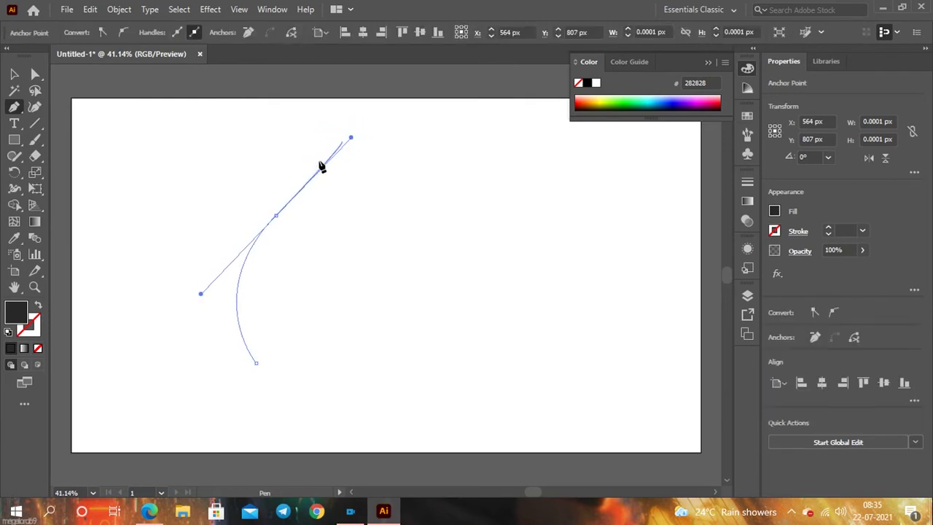
left_click(276, 215)
left_click_drag(276, 280, 278, 217)
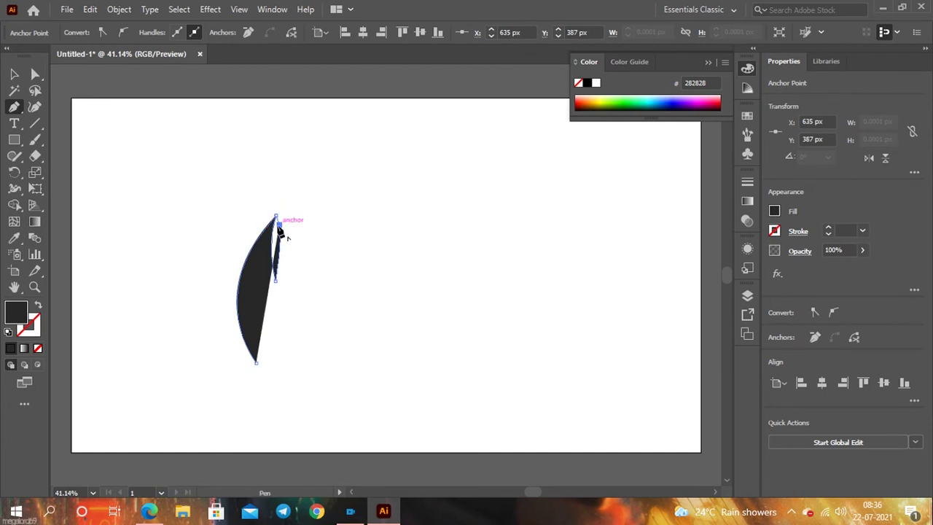
mouse_move(276, 341)
left_mouse_down()
mouse_move(252, 371)
mouse_move(263, 378)
mouse_move(251, 373)
mouse_move(308, 377)
mouse_move(282, 343)
mouse_move(284, 328)
mouse_move(266, 358)
left_mouse_up()
left_click(257, 362)
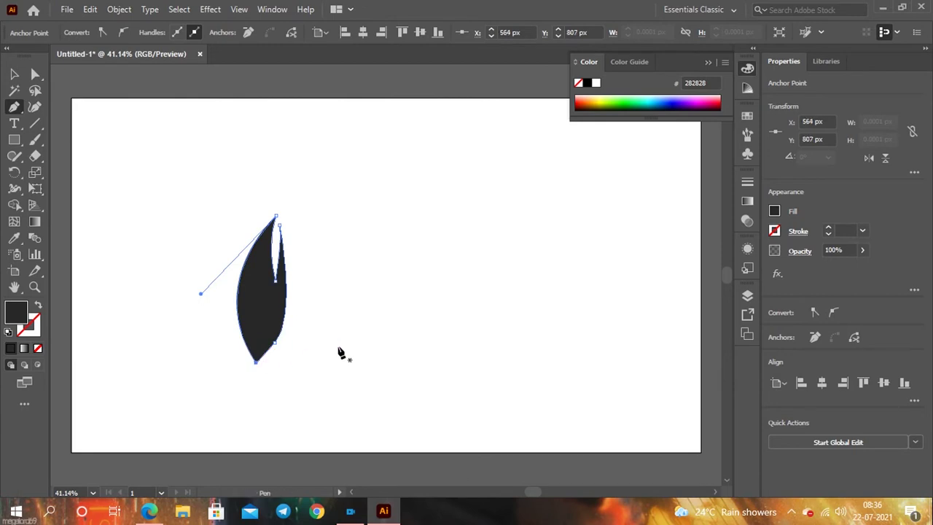
Move the leaf shape up and to the right, closer to the artboard's center
key("v")
left_click(377, 373)
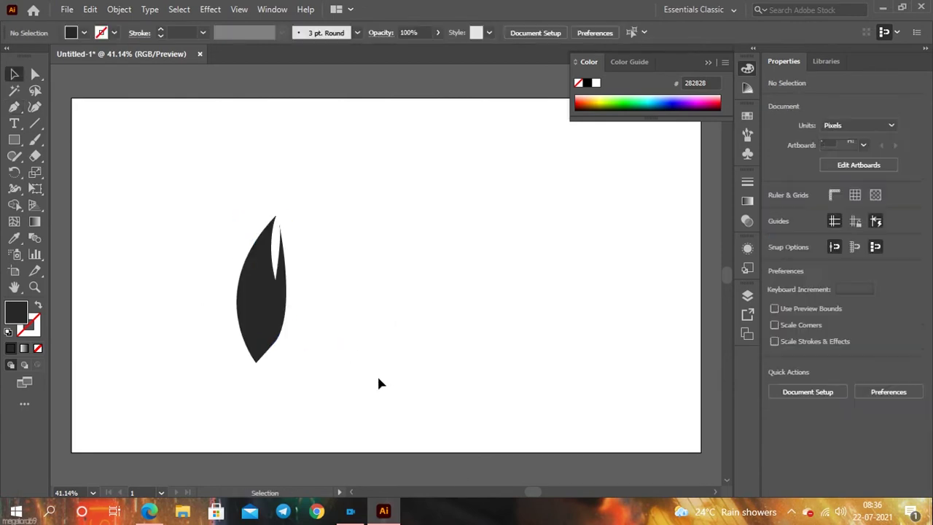
left_click_drag(277, 328, 334, 294)
left_click(458, 298)
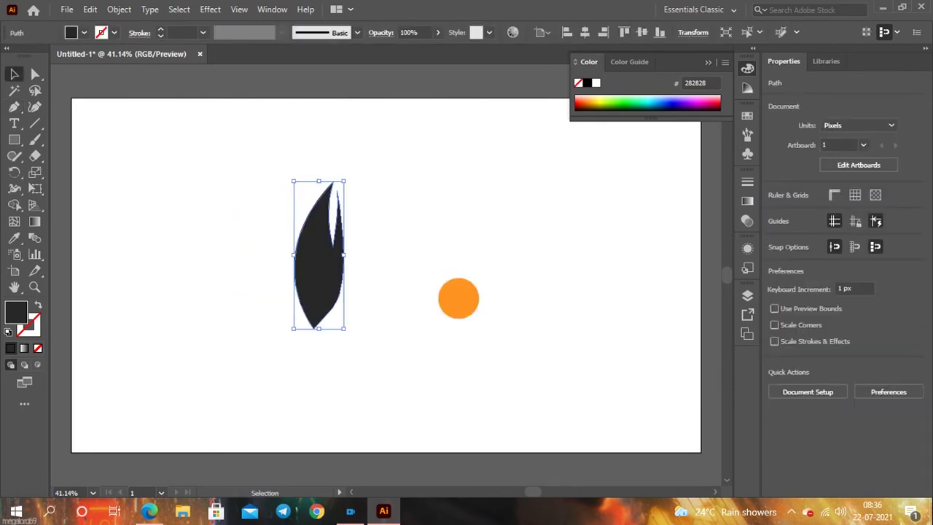
Draw a closed curved sliver about 115 by 389 px along the leaf's right edge with the Pen tool, leaving a thin gap
left_click(14, 107)
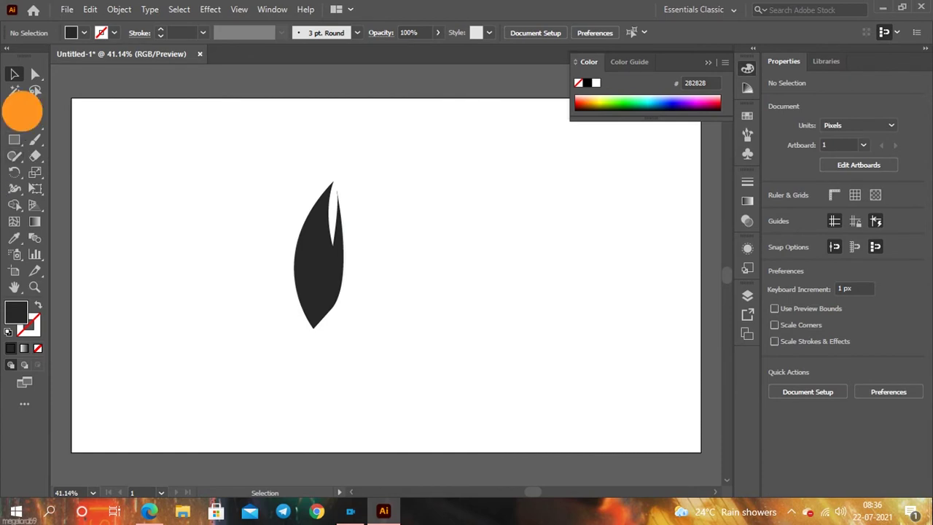
left_click(343, 197)
left_click_drag(336, 321, 285, 345)
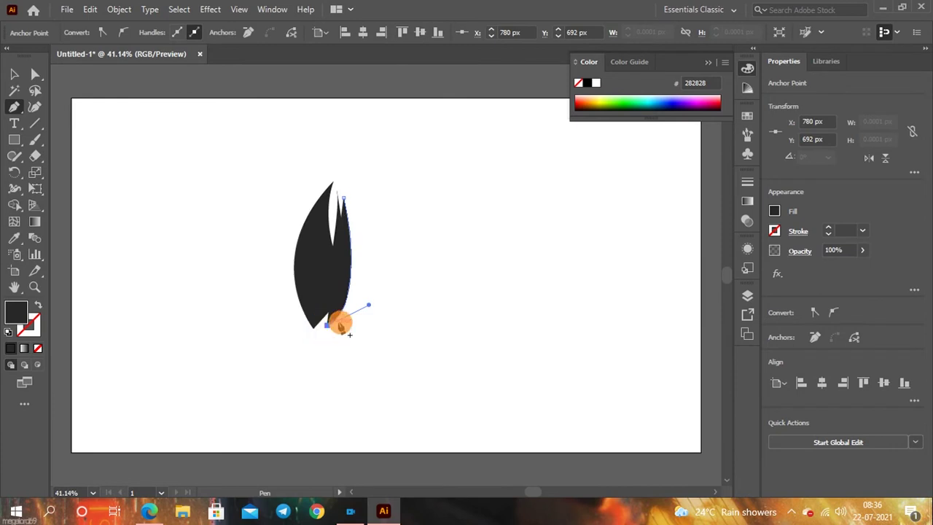
mouse_move(340, 325)
left_mouse_down()
mouse_move(366, 274)
mouse_move(349, 204)
mouse_move(358, 208)
left_mouse_up()
left_click(343, 198)
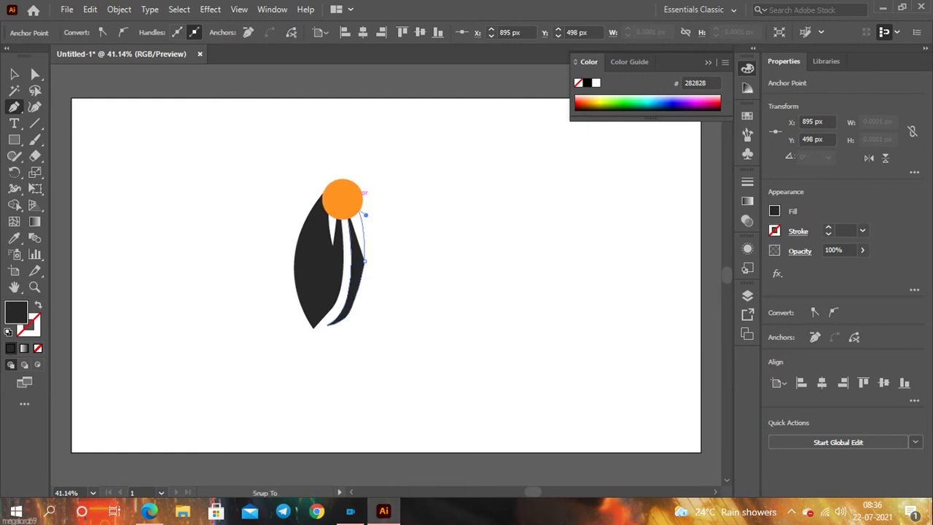
left_click(343, 198)
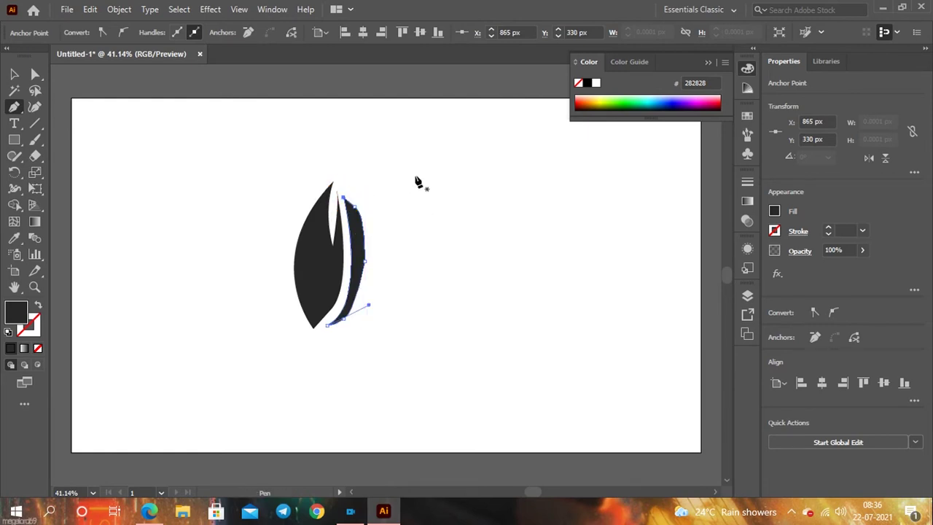
key("v")
left_click(475, 344)
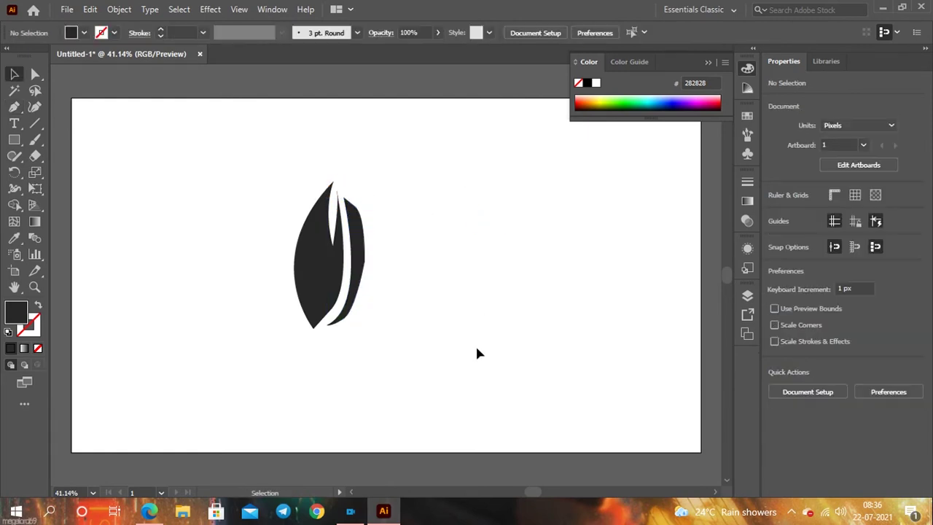
left_click(362, 266)
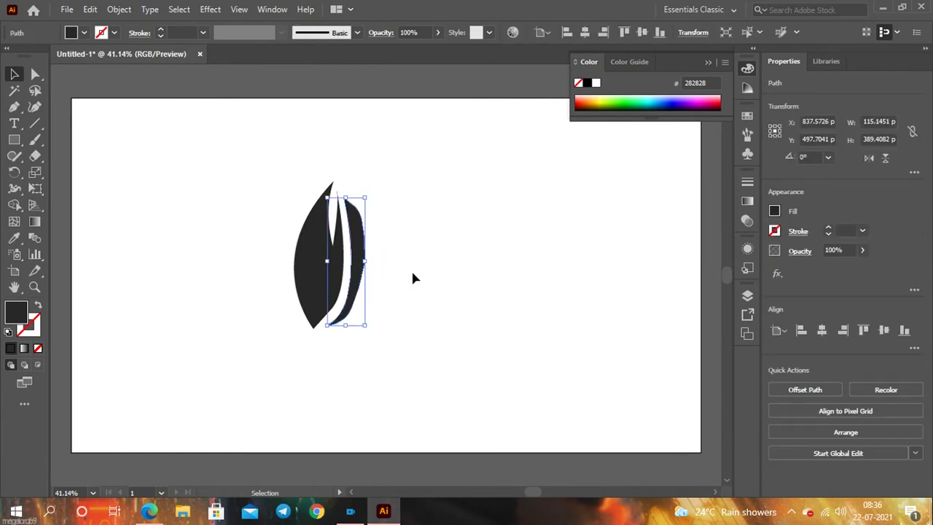
left_click(404, 291)
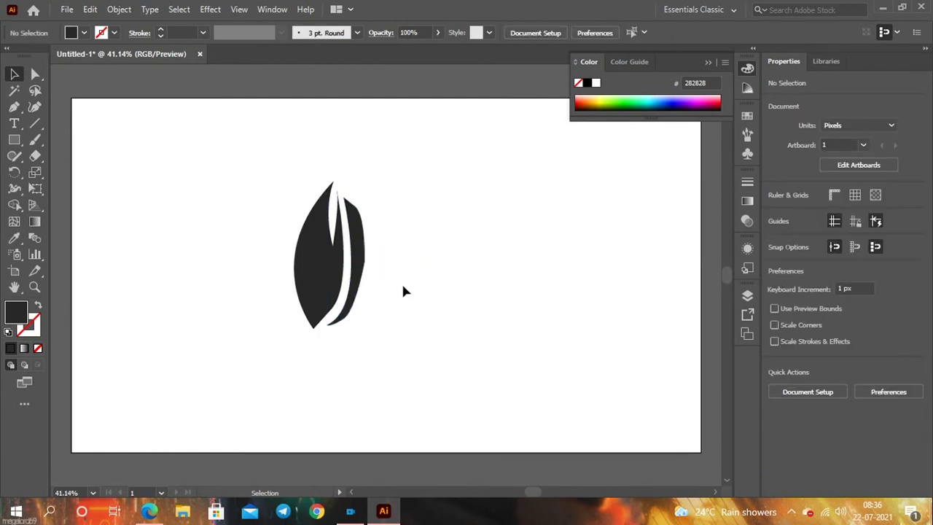
Draw a closed curved sliver about 465 px tall along the leaf's left edge with the Pen tool, leaving a thin gap
left_click(13, 107)
left_click(318, 178)
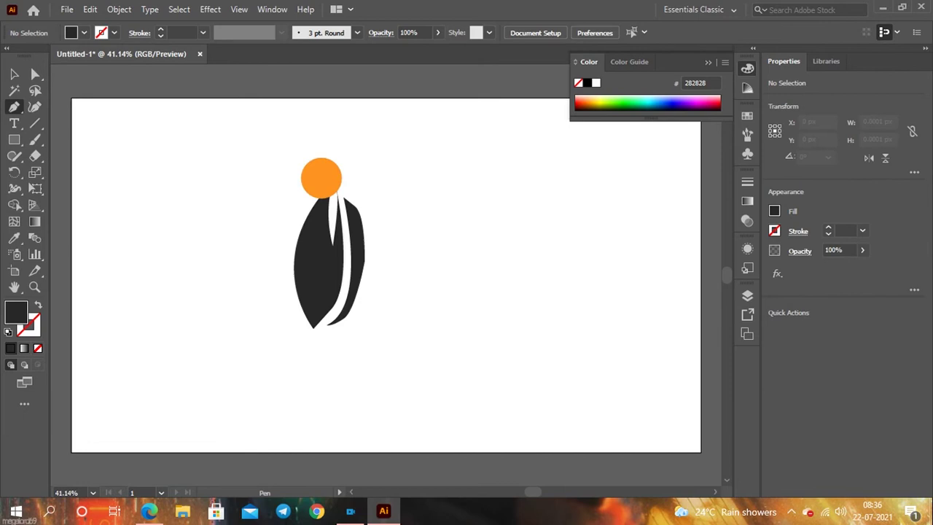
left_click_drag(286, 297, 308, 340)
left_click_drag(287, 302, 277, 232)
left_click(304, 329)
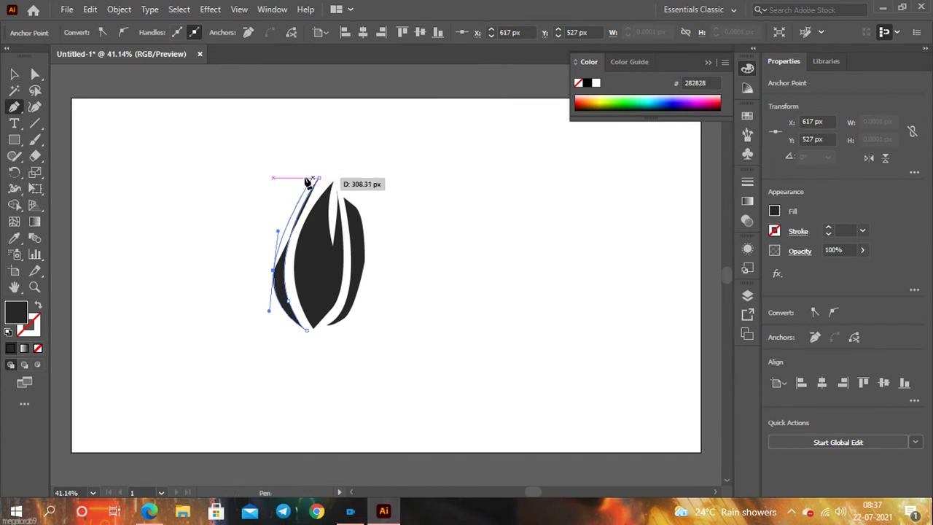
left_click(319, 180)
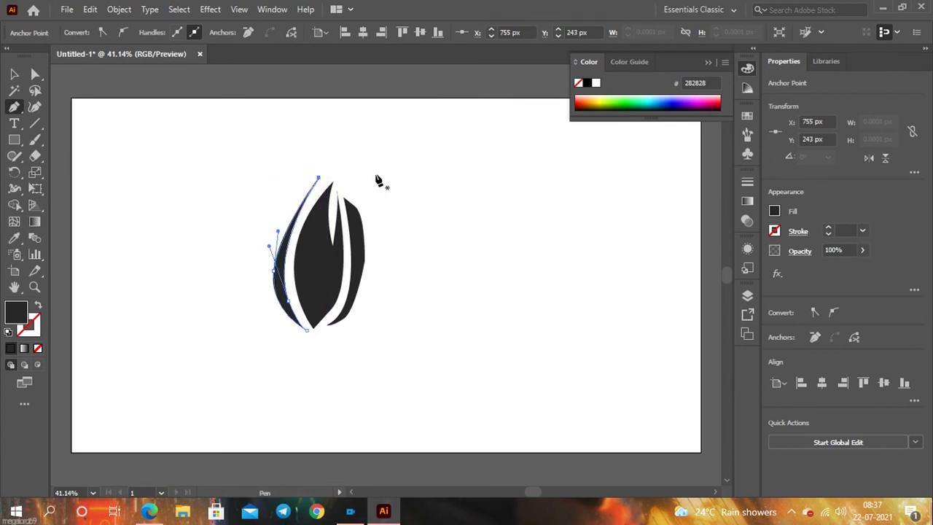
key("v")
left_click(467, 336)
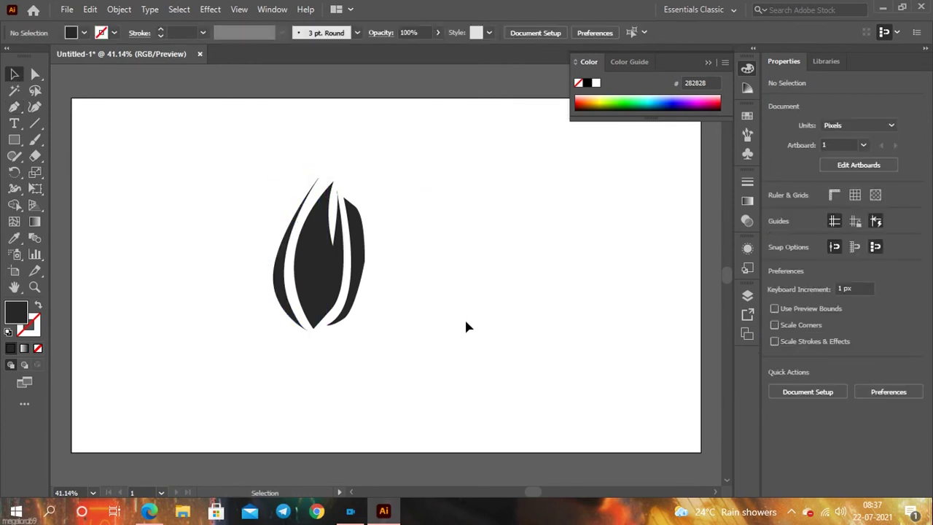
Replace the sliver at the leaf's right edge with a smoother closed curved one about 134 by 402 px, using the Pen tool
left_click(365, 260)
key("Delete")
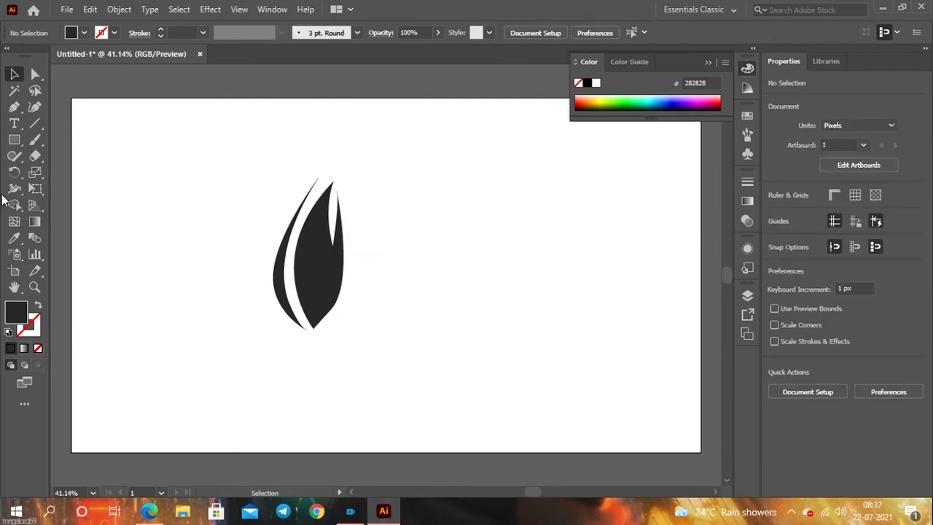
left_click(13, 107)
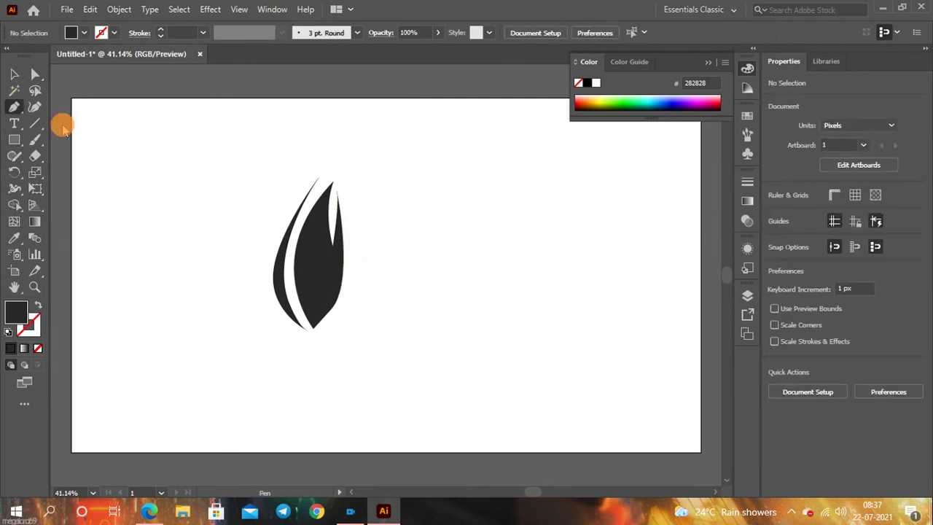
left_click(344, 197)
left_click_drag(323, 328, 381, 271)
mouse_move(343, 197)
left_mouse_down()
mouse_move(373, 214)
mouse_move(362, 185)
mouse_move(344, 197)
left_mouse_up()
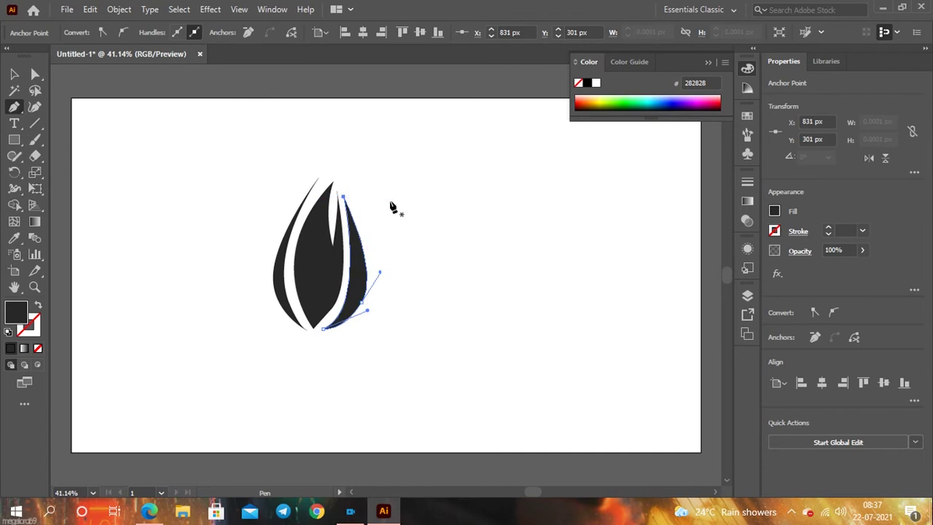
key("v")
left_click(468, 207)
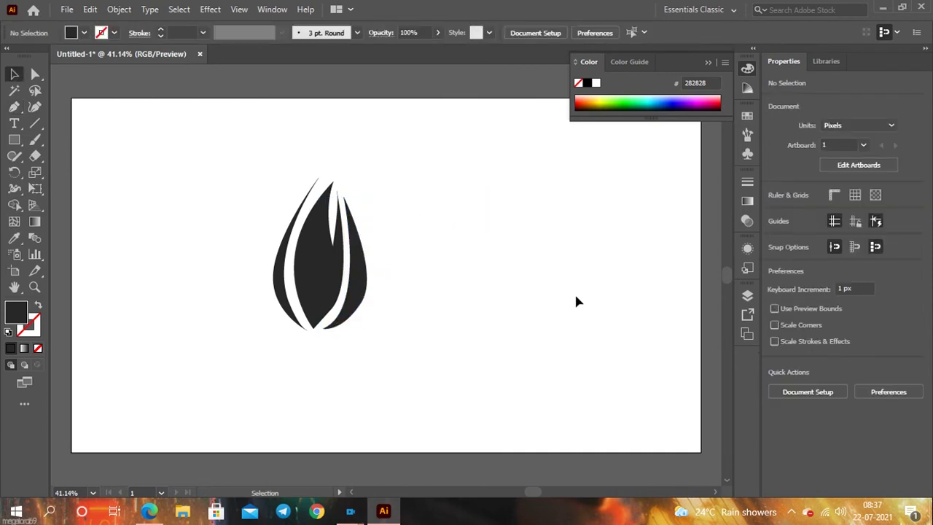
Set the fill of both side slivers to dark gray 353535
left_click(363, 297)
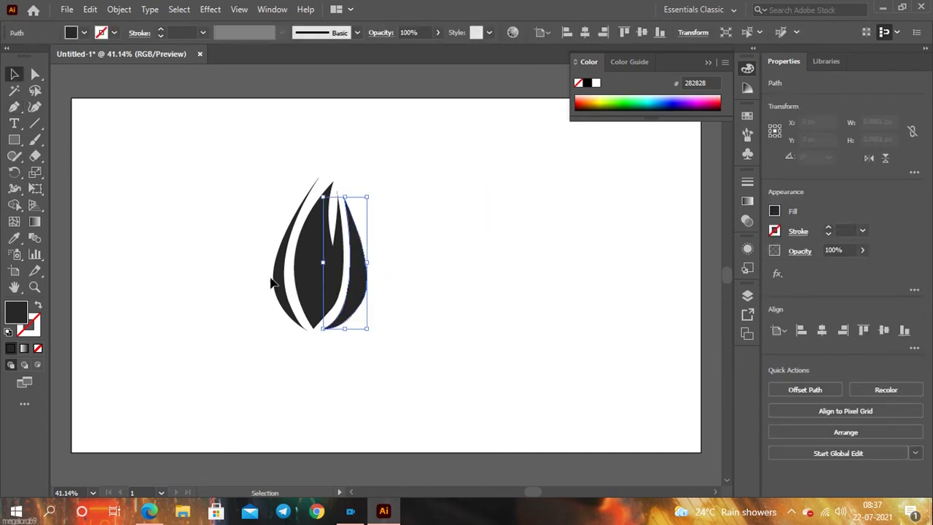
double_click(14, 315)
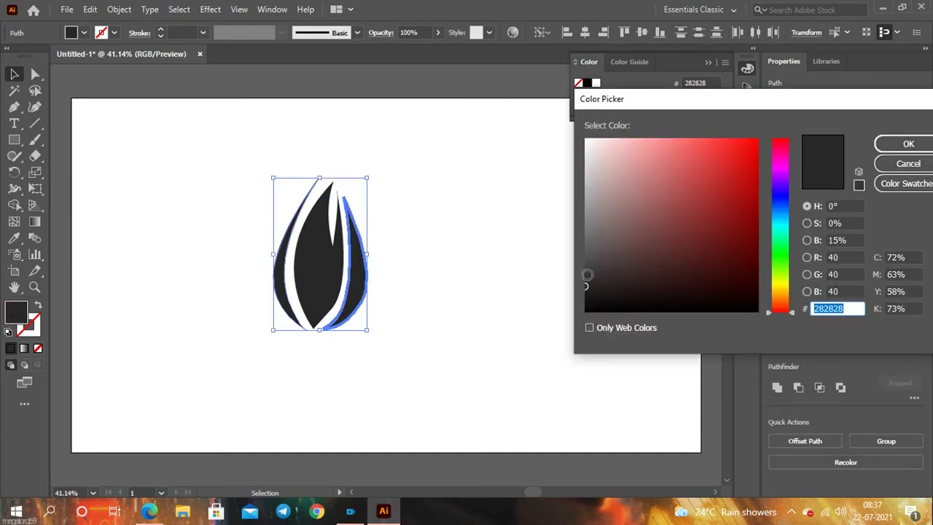
left_click(586, 274)
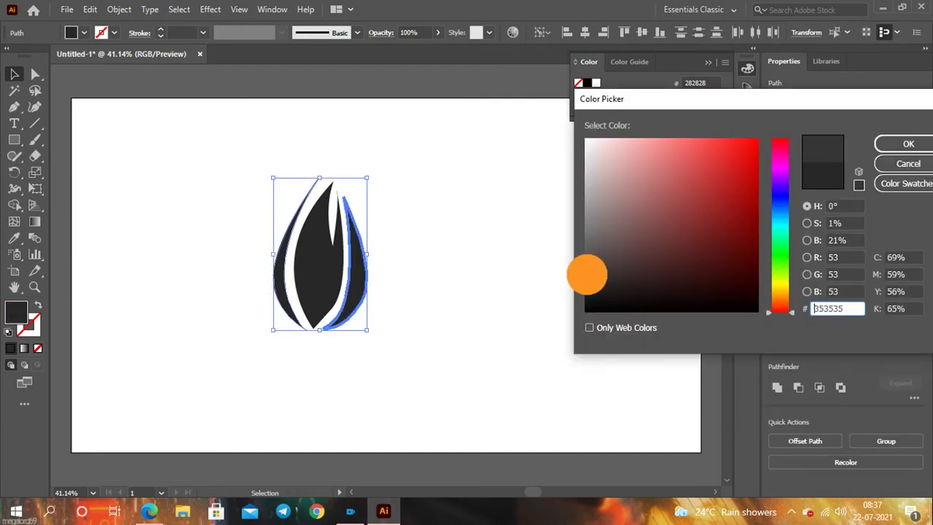
left_click(908, 144)
left_click(477, 174)
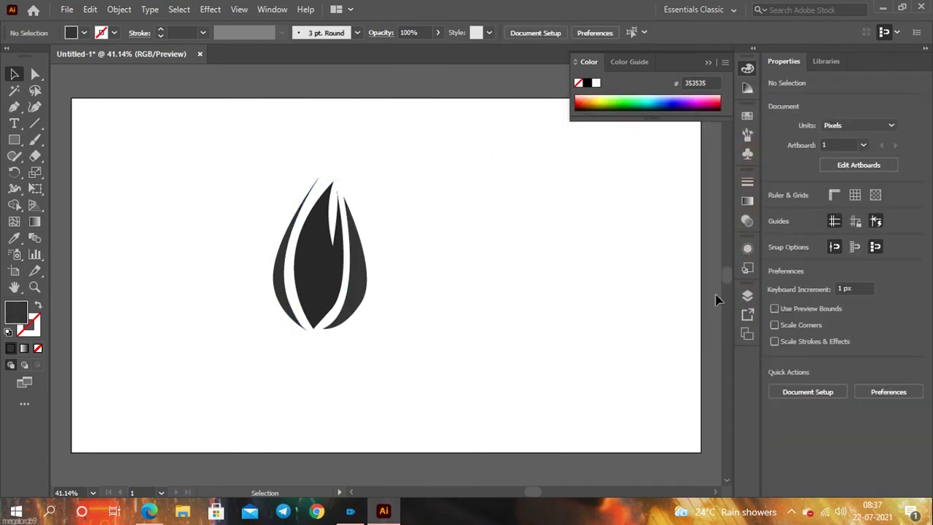
Lighten the fill of the two side slivers to 3F3F3F
left_click(353, 292)
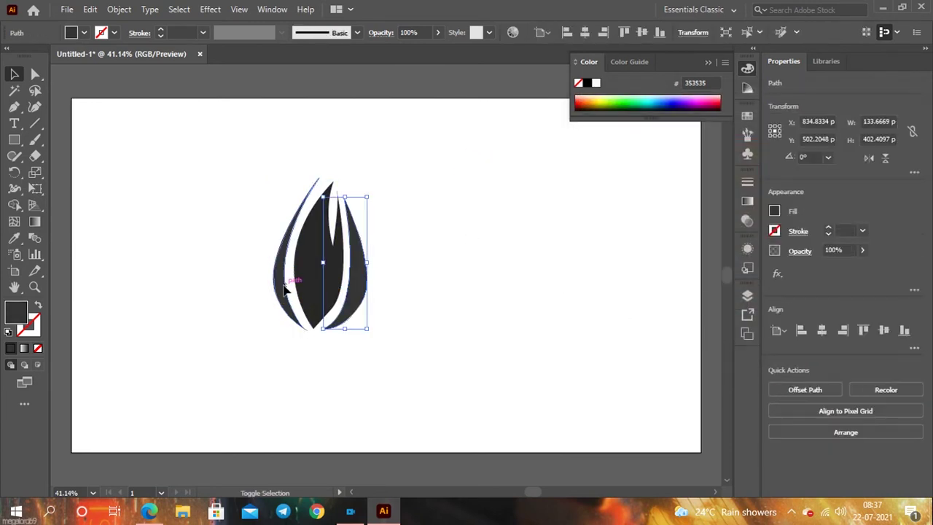
left_click(284, 290, "shift")
double_click(16, 312)
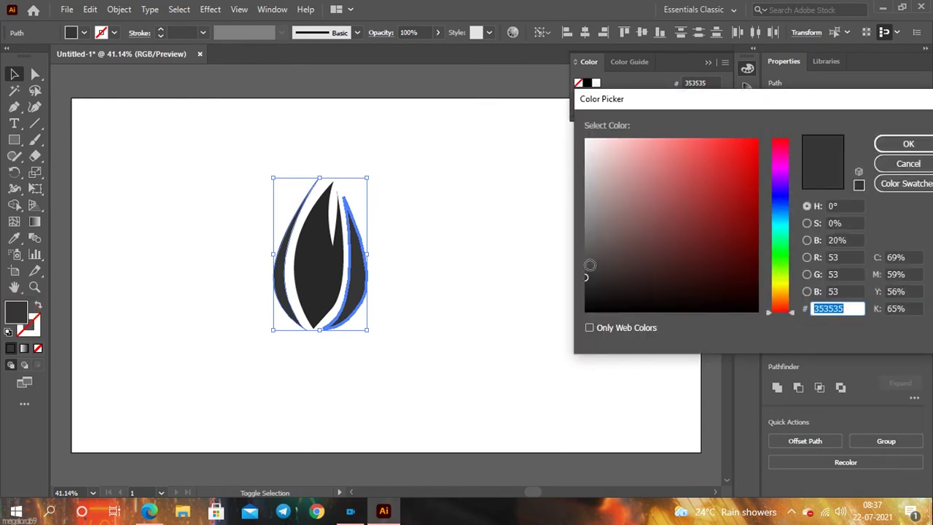
left_click(585, 265)
left_click(883, 146)
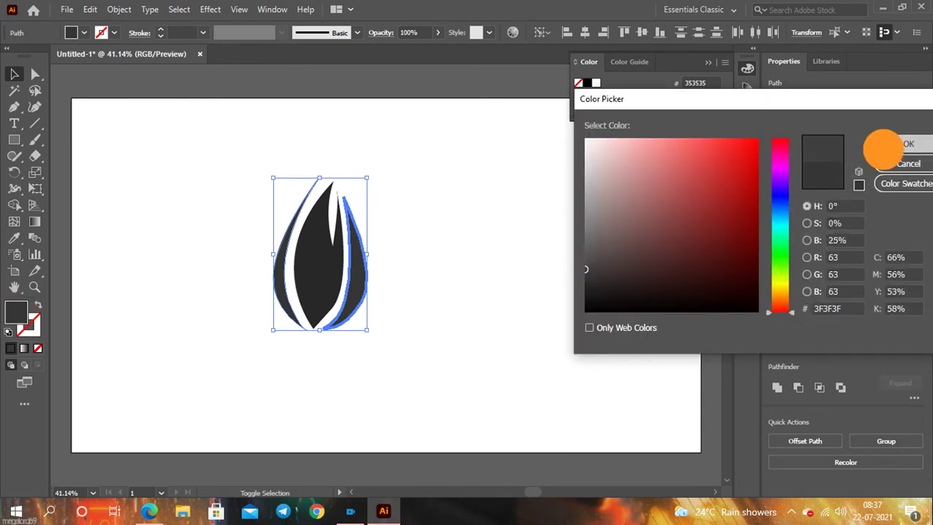
left_click(377, 216)
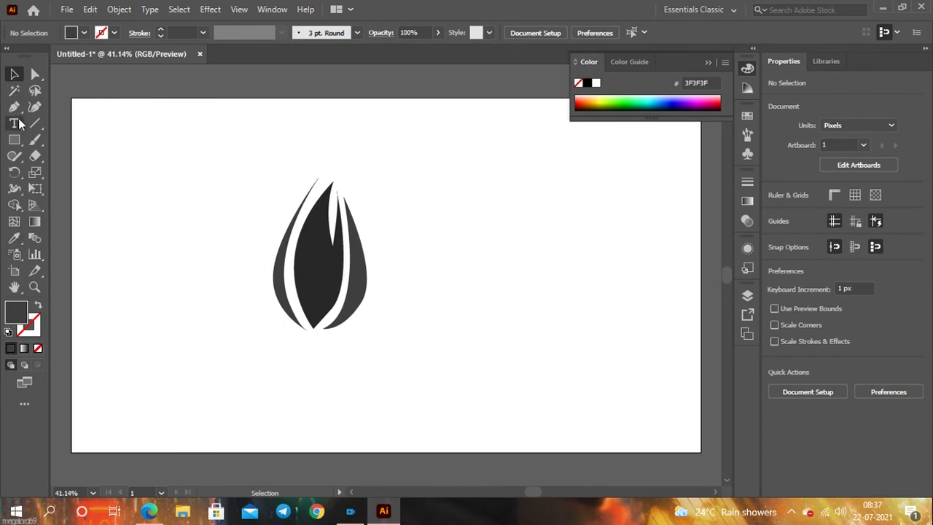
Add a placeholder text line with a 100 pt font size and move it below the leaf, near the artboard's lower edge
left_click(301, 347)
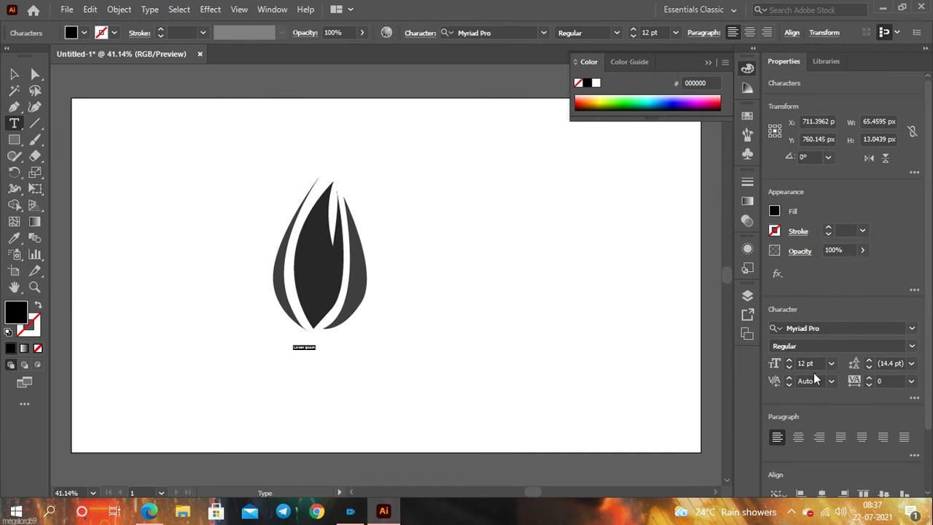
left_click(765, 362)
type("100")
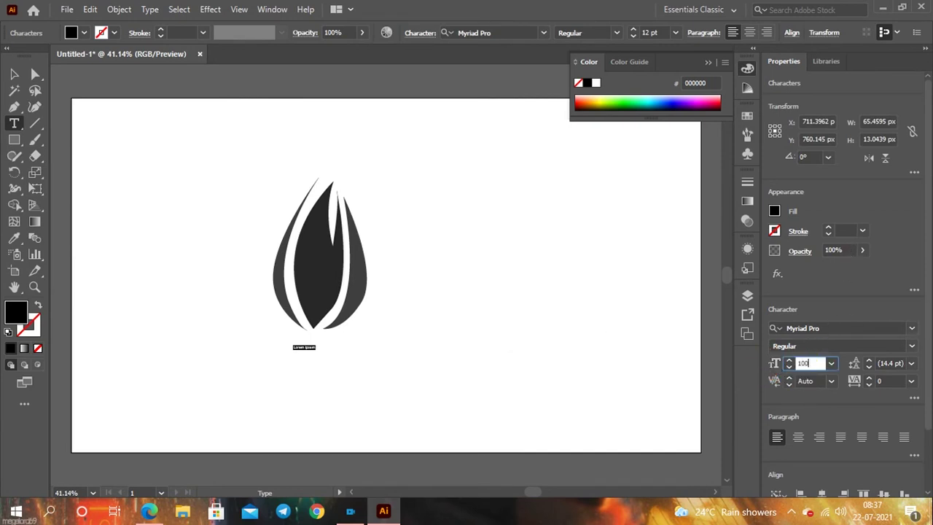
key("Return")
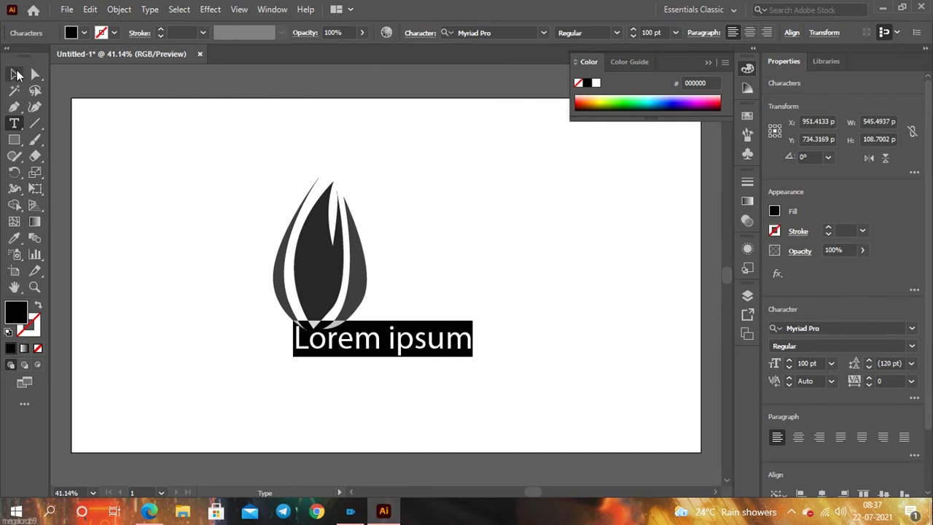
left_click(15, 75)
mouse_move(440, 344)
left_mouse_down()
mouse_move(387, 351)
mouse_move(385, 420)
left_mouse_up()
Try to align the three leaf shapes with one another by their horizontal centers
left_click_drag(225, 165, 470, 361)
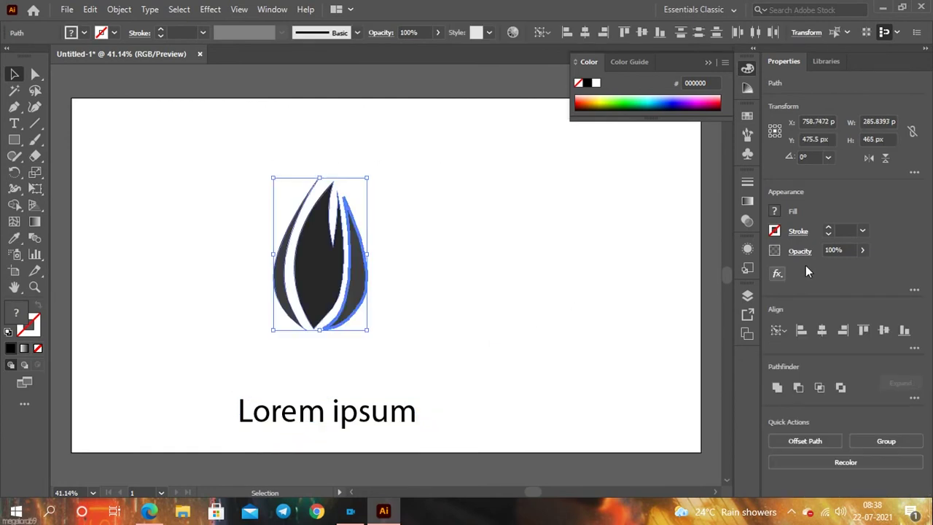
left_click(827, 328)
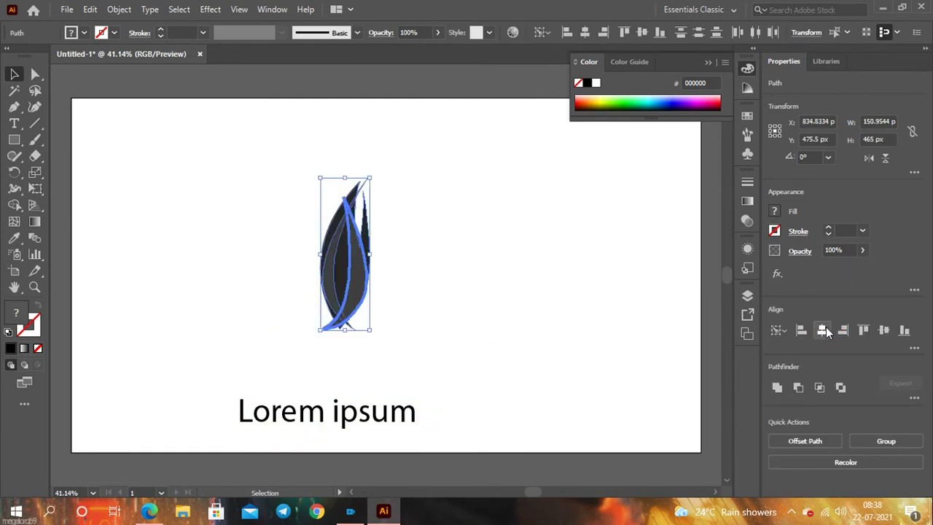
key("ctrl+z")
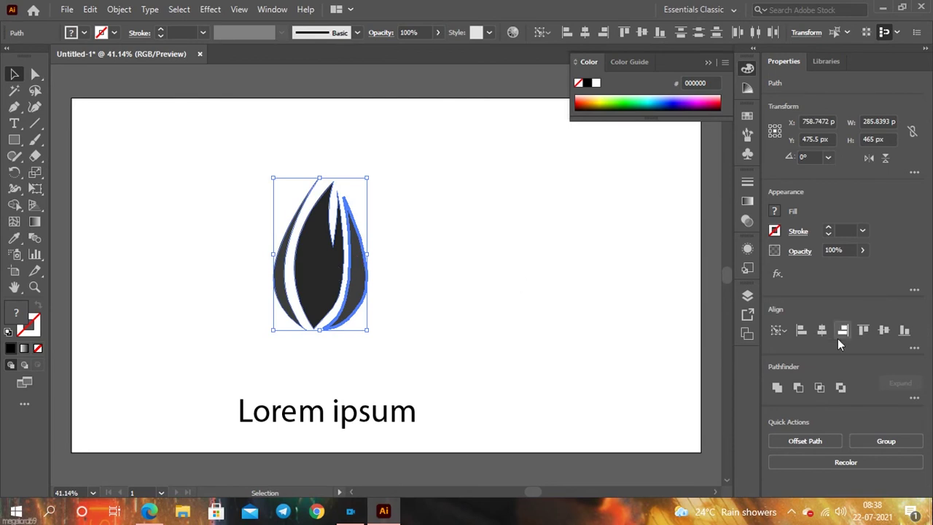
left_click(472, 287)
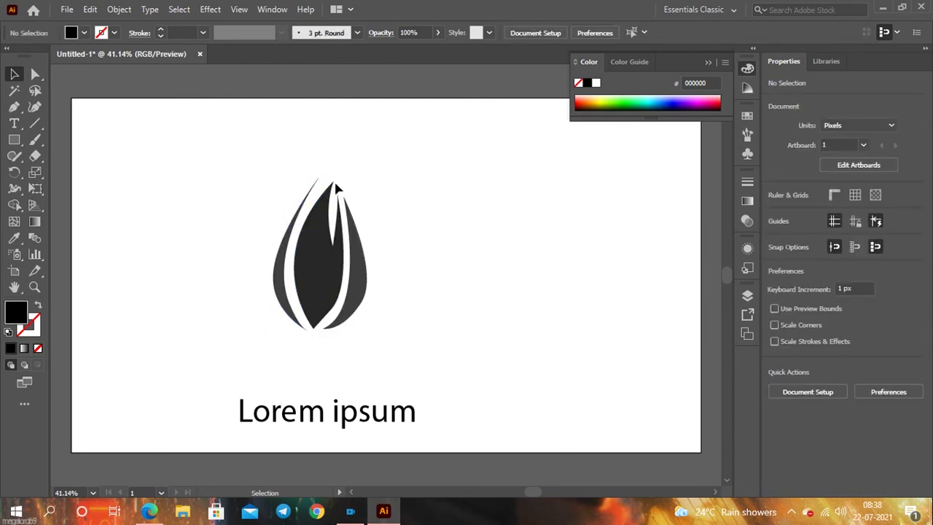
Move the three leaf shapes together toward the artboard's center and place the text line directly beneath them
left_click_drag(248, 169, 430, 338)
left_click_drag(329, 273, 405, 269)
left_click_drag(599, 279, 600, 279)
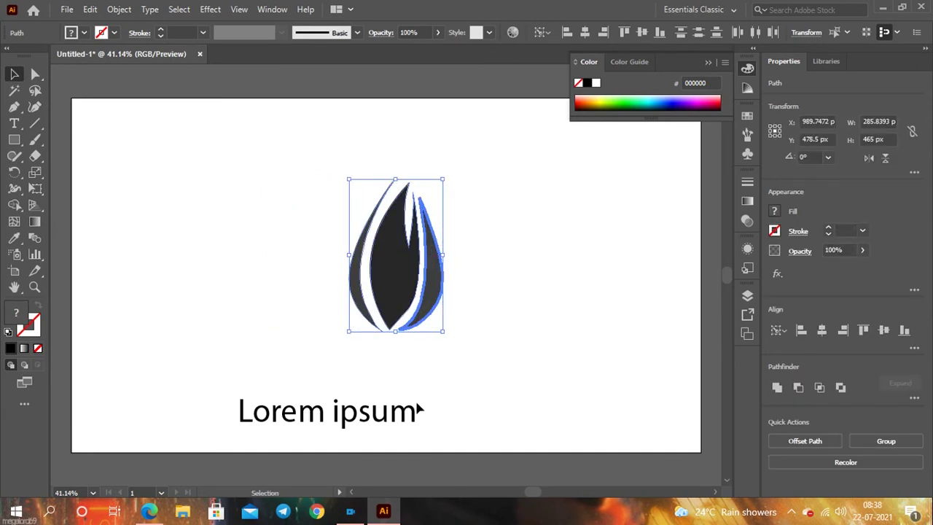
left_click_drag(414, 412, 320, 355)
Replace the placeholder text beneath the leaf with "ADDYS CRATION"
double_click(456, 362)
left_click(468, 352)
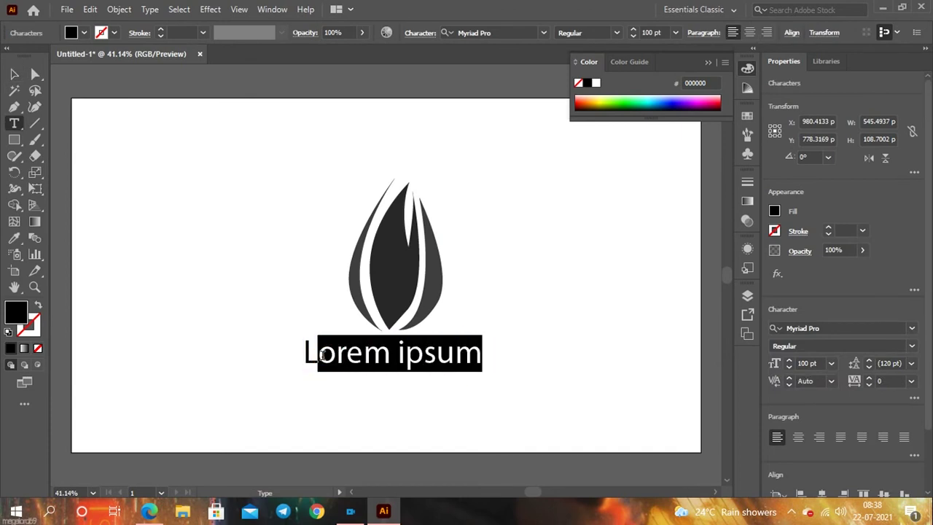
key("BackSpace")
key("BackSpace")
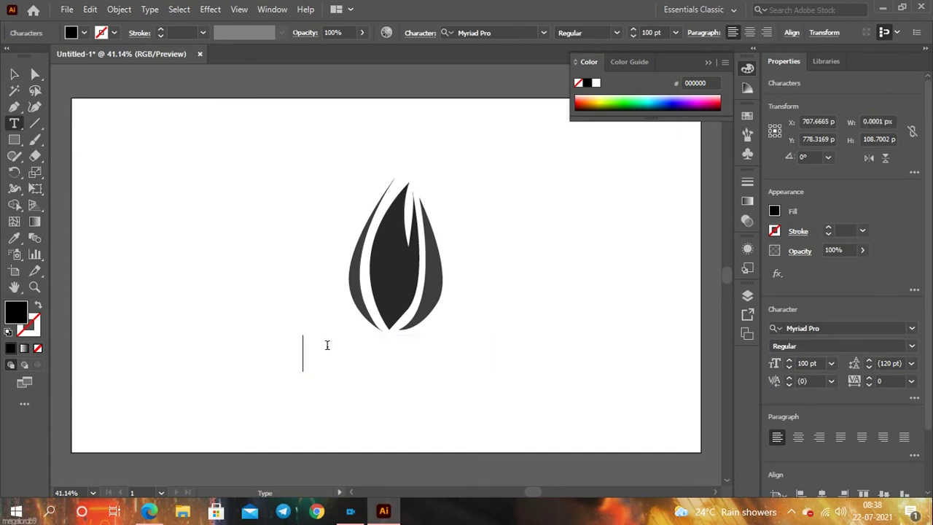
type("A")
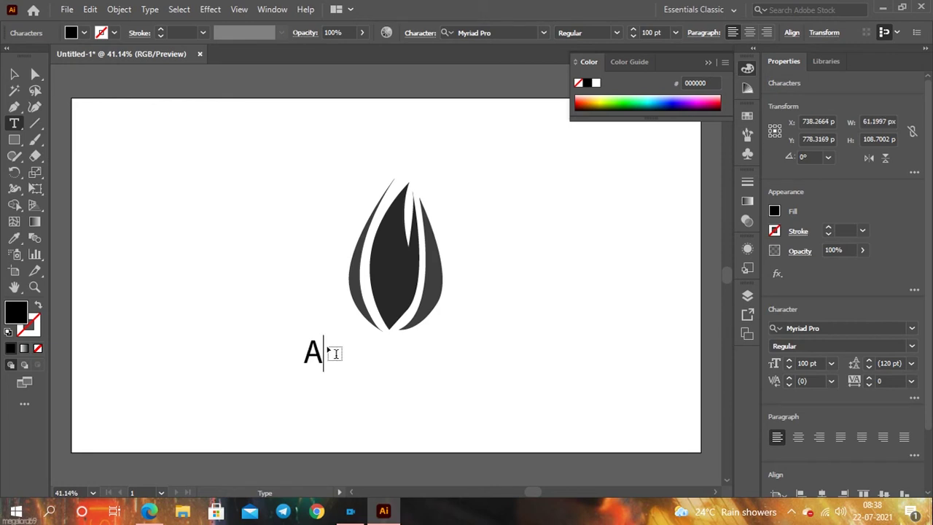
type("DDY")
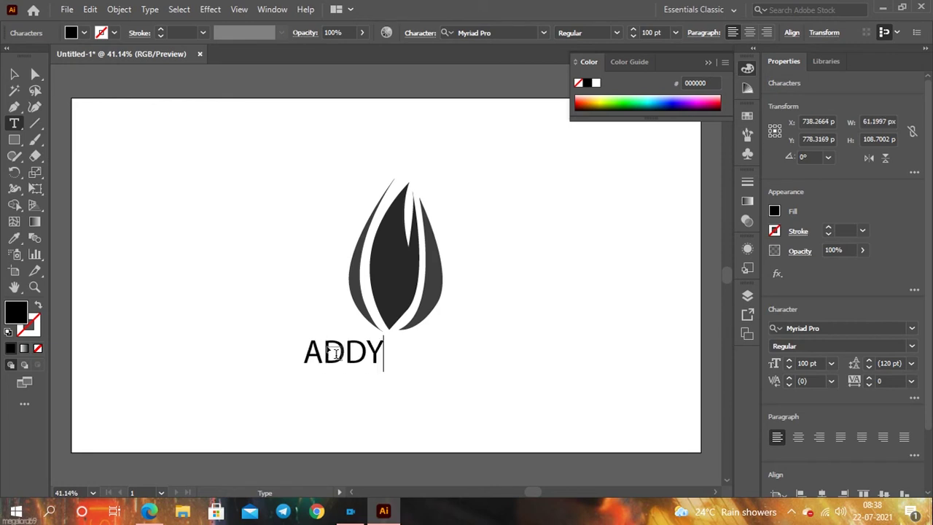
type("S CR")
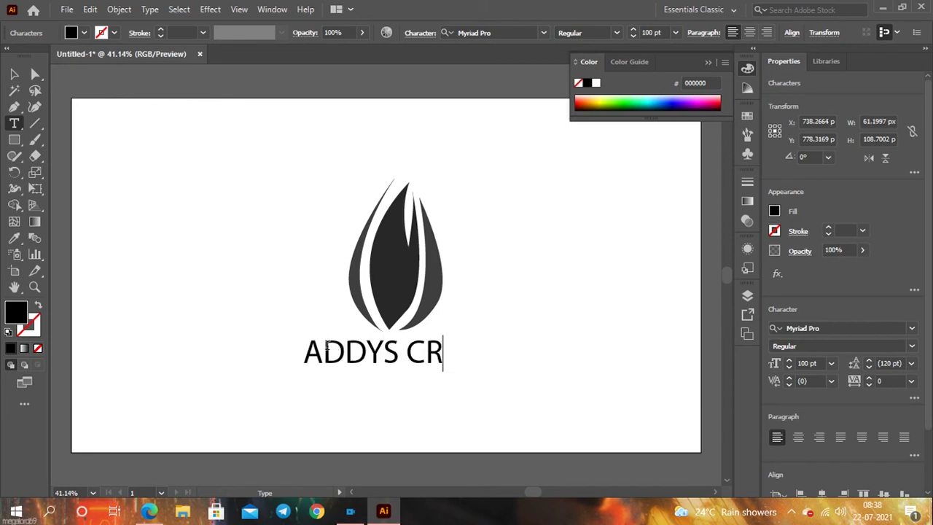
type("ATION")
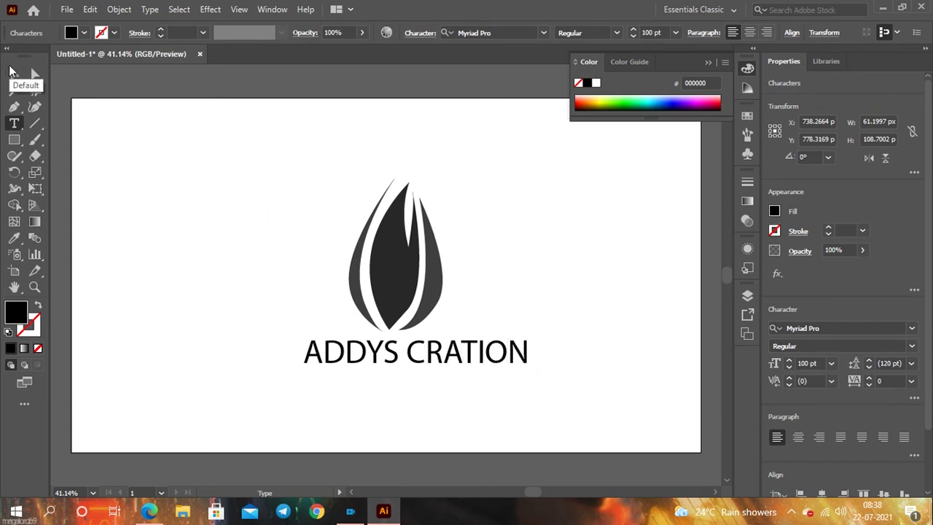
Center the ADDYS CRATION text horizontally on the artboard
left_click(11, 71)
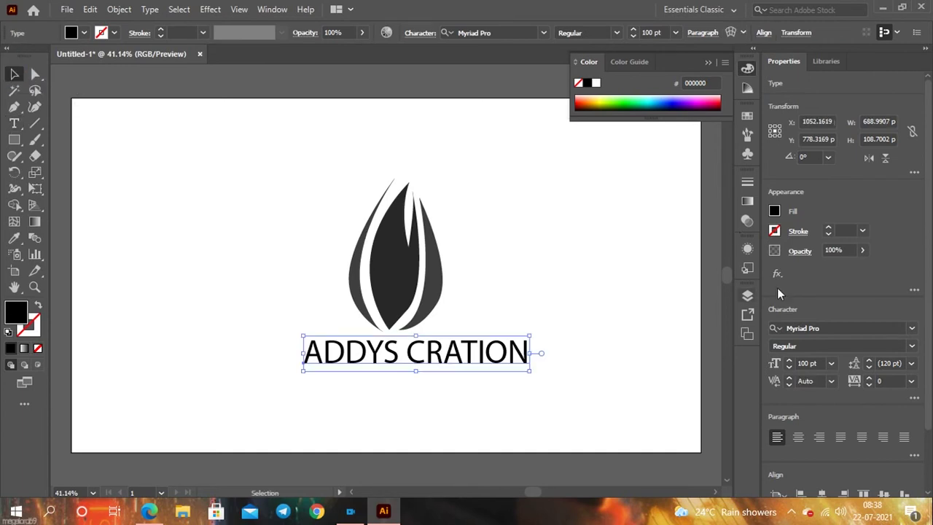
left_click_drag(516, 355, 482, 355)
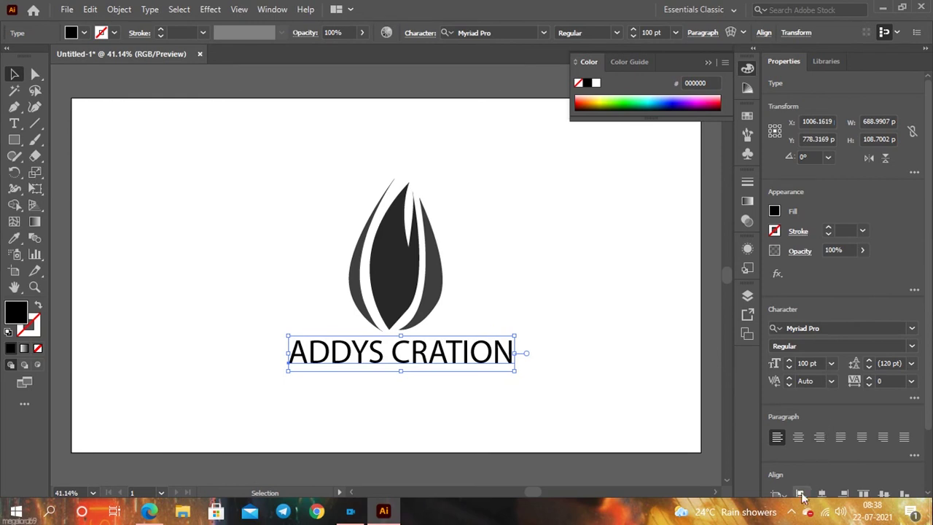
left_click(821, 495)
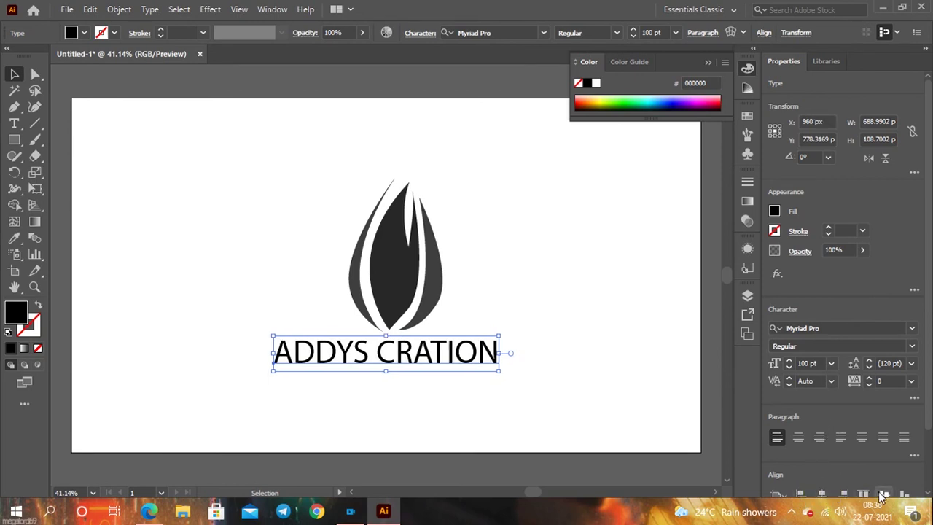
left_click(538, 289)
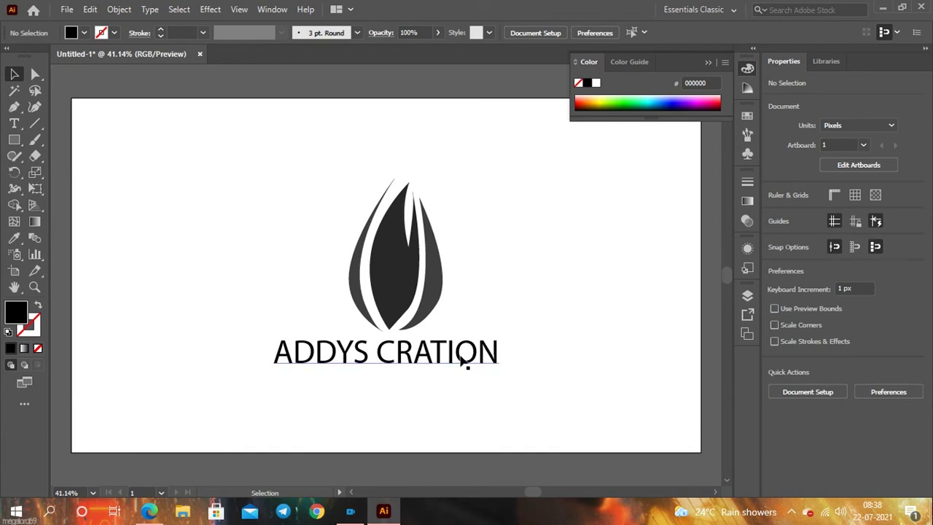
Recolor the ADDYS CRATION text with the orange fill CE5605
left_click(427, 357)
double_click(14, 312)
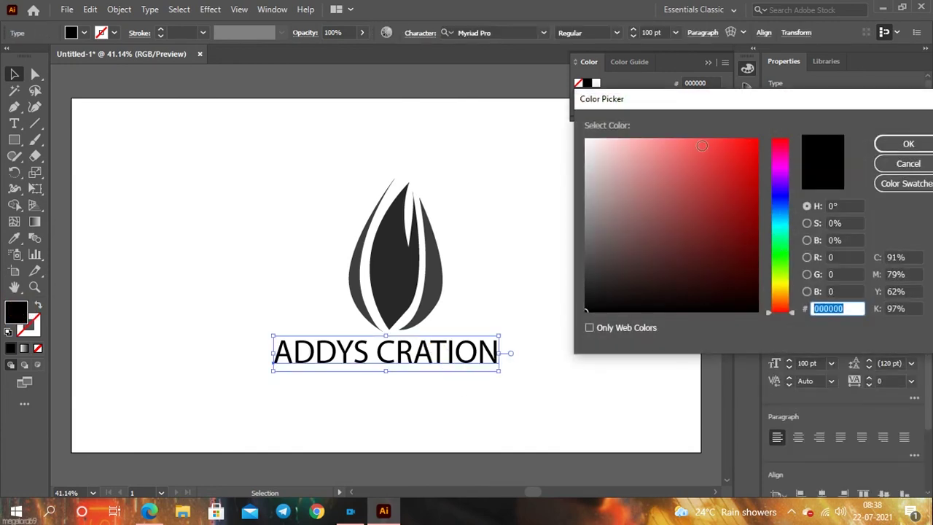
left_click(781, 301)
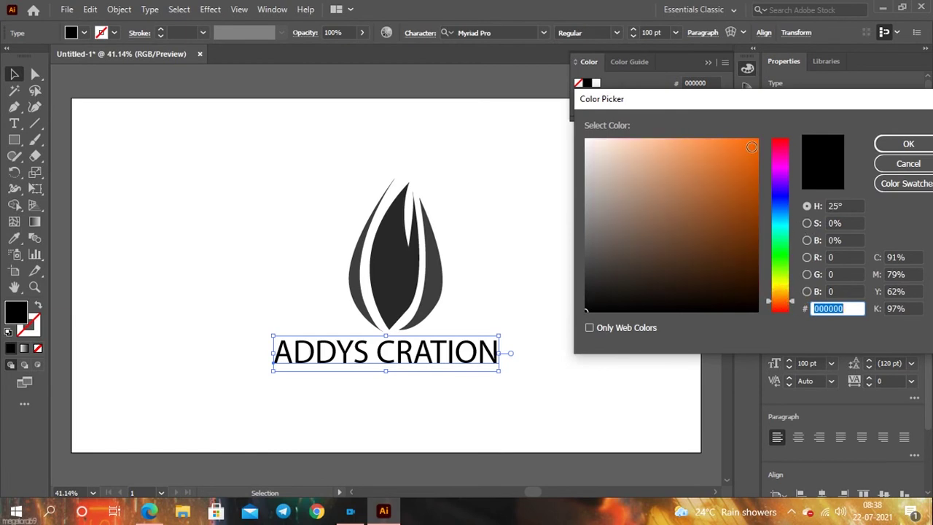
left_click(755, 171)
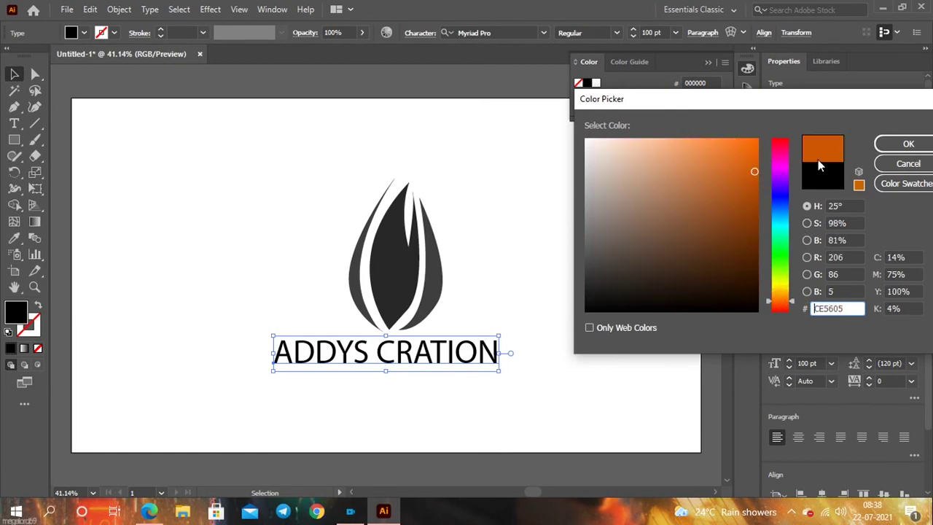
left_click(891, 148)
left_click(599, 318)
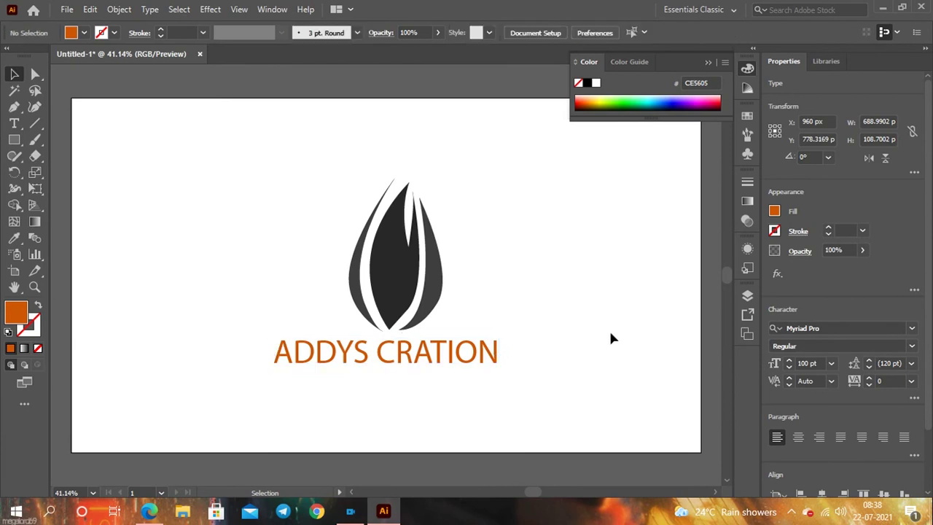
Set the caption's font to Acumin Variable Concept ExtraCondensed Semibold and recenter it horizontally on the artboard
left_click(455, 354)
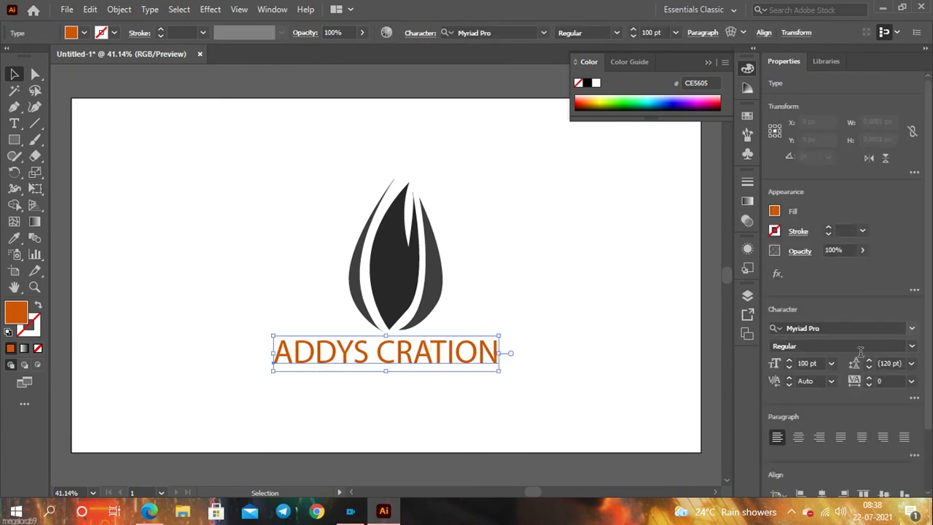
left_click(911, 328)
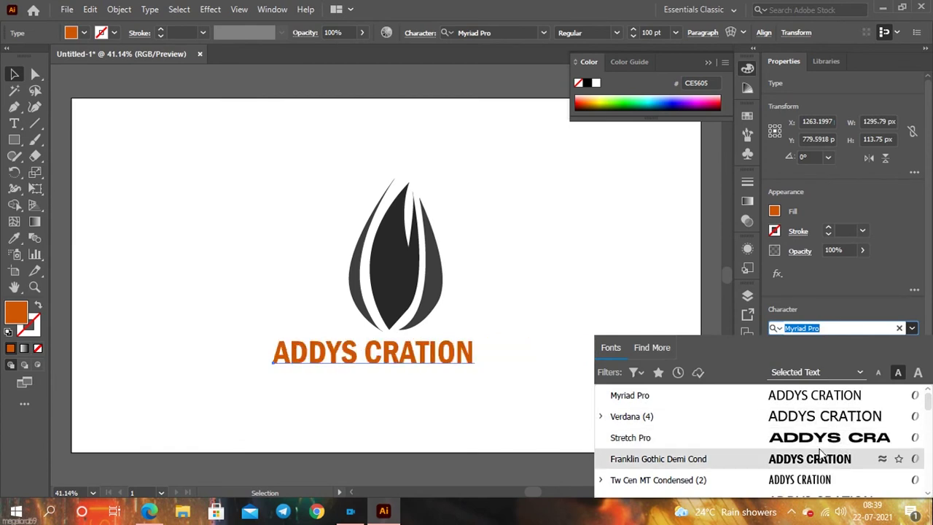
scroll(820, 461, "down", 1)
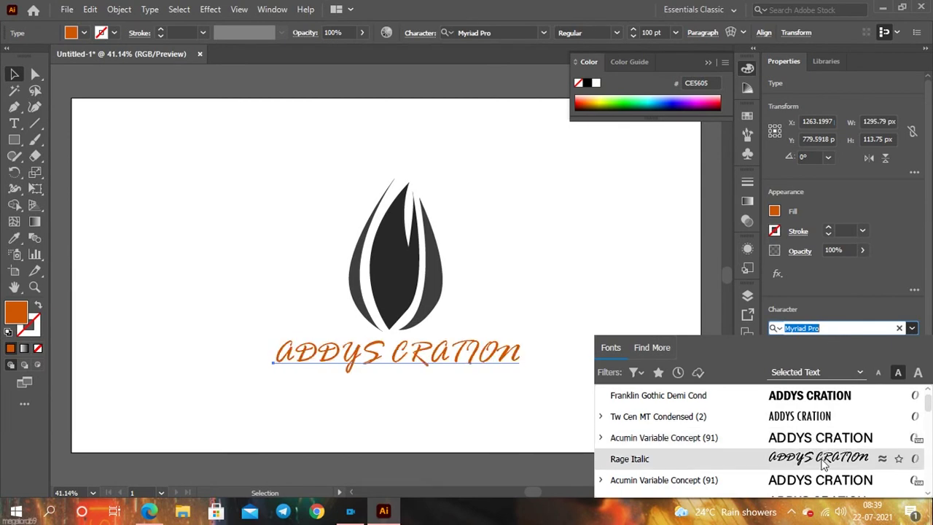
scroll(822, 477, "down", 1)
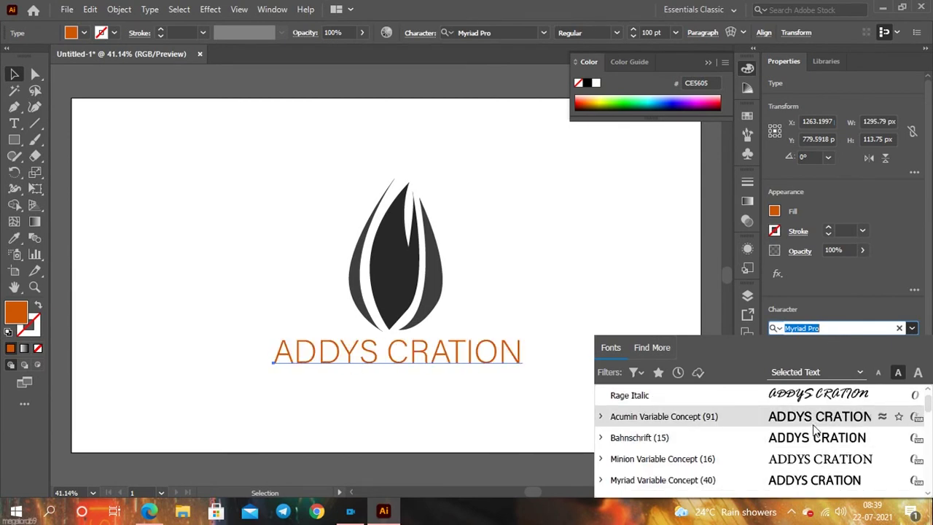
left_click(600, 416)
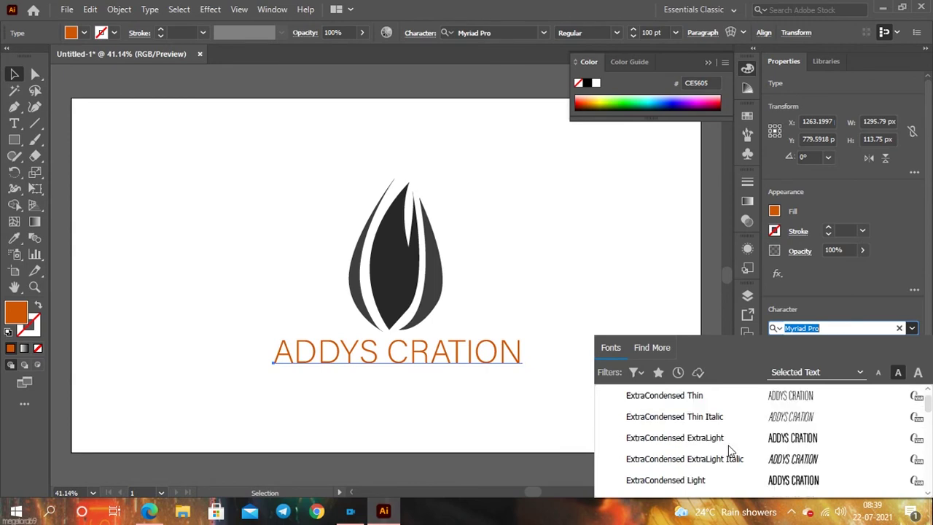
scroll(751, 467, "down", 1)
scroll(798, 483, "down", 1)
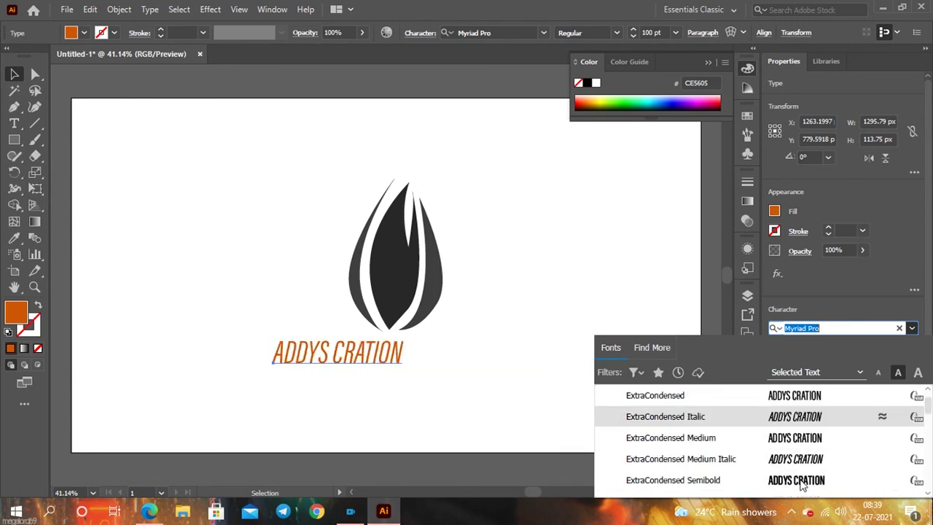
left_click(803, 486)
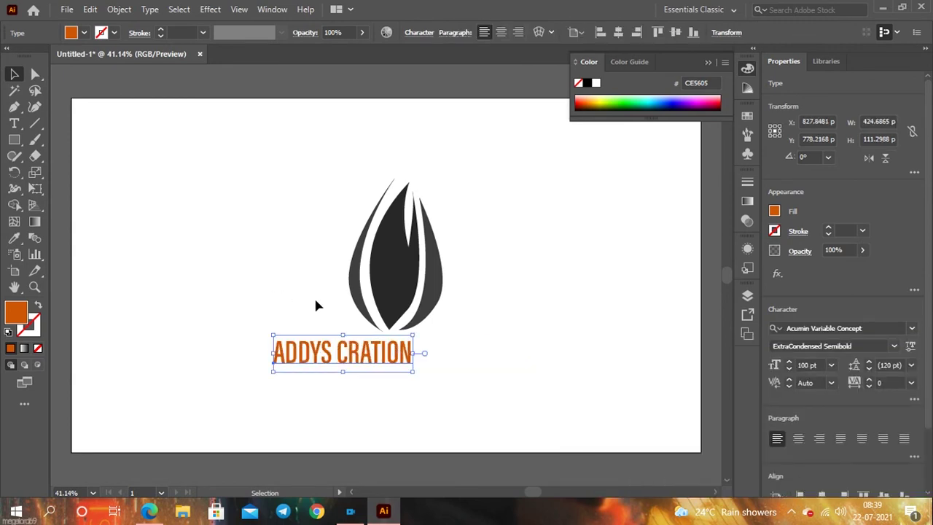
left_click(822, 496)
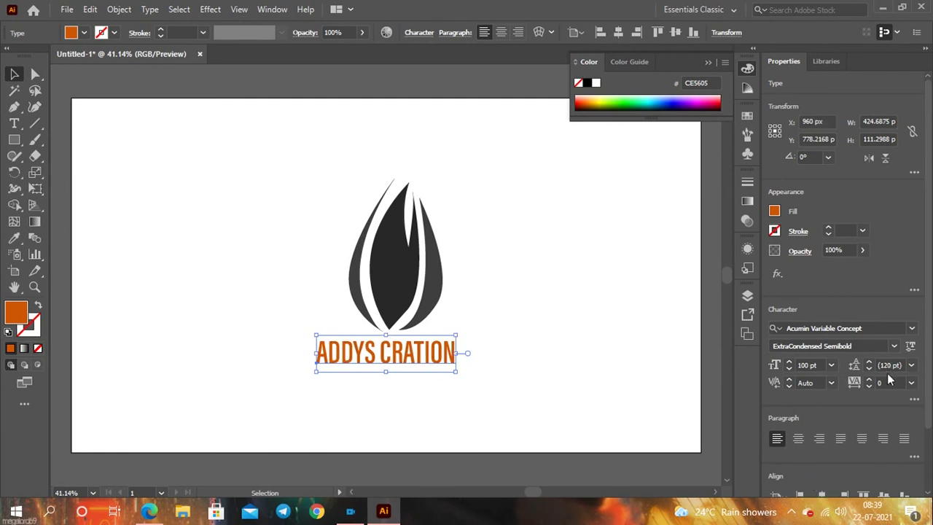
Increase the caption's tracking to 76 and center the text horizontally on the artboard again
scroll(889, 382, "up", 20)
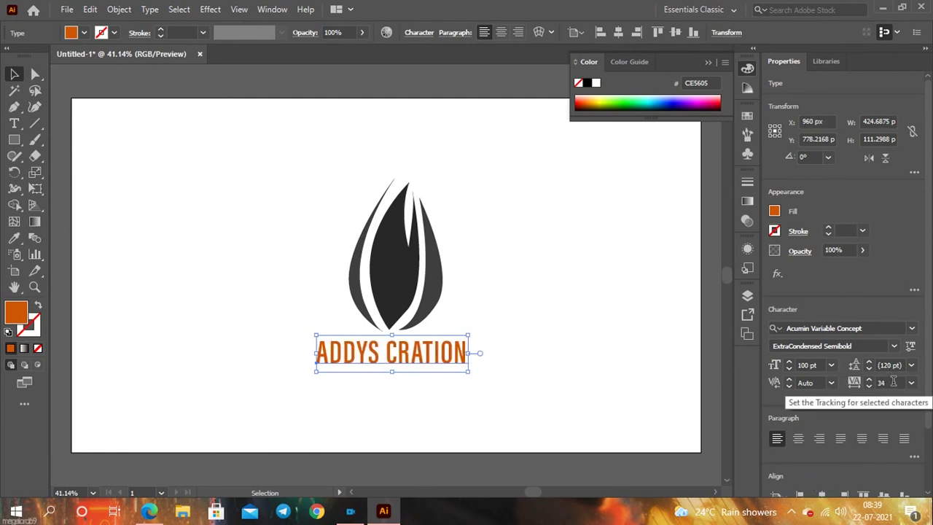
scroll(894, 382, "up", 20)
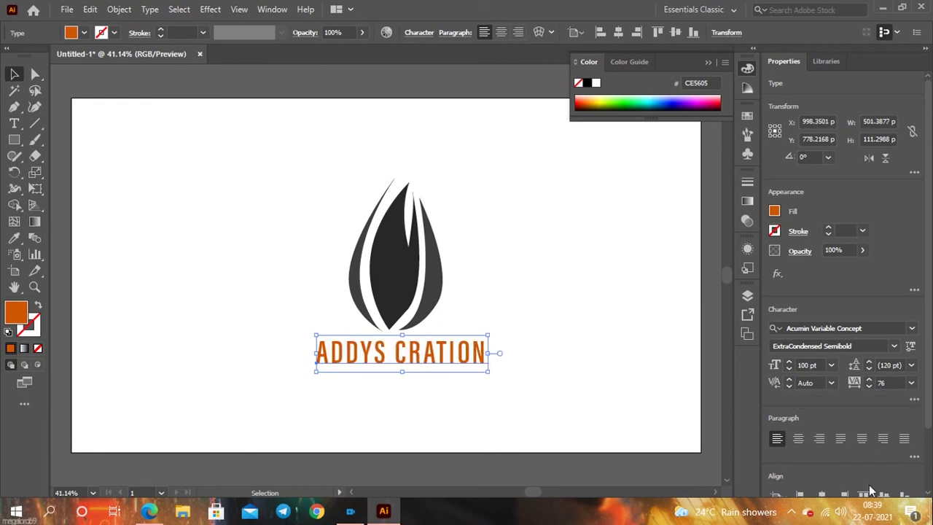
left_click(822, 496)
left_click(582, 314)
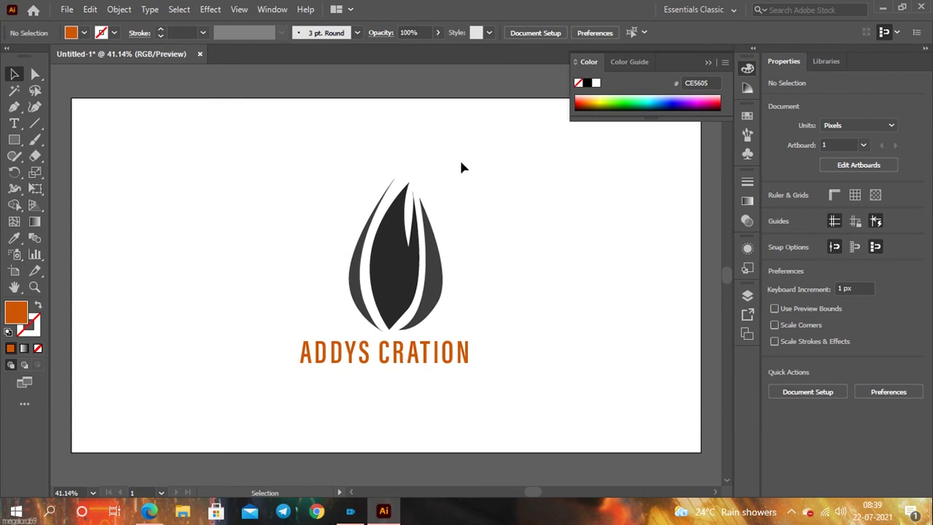
left_click(708, 62)
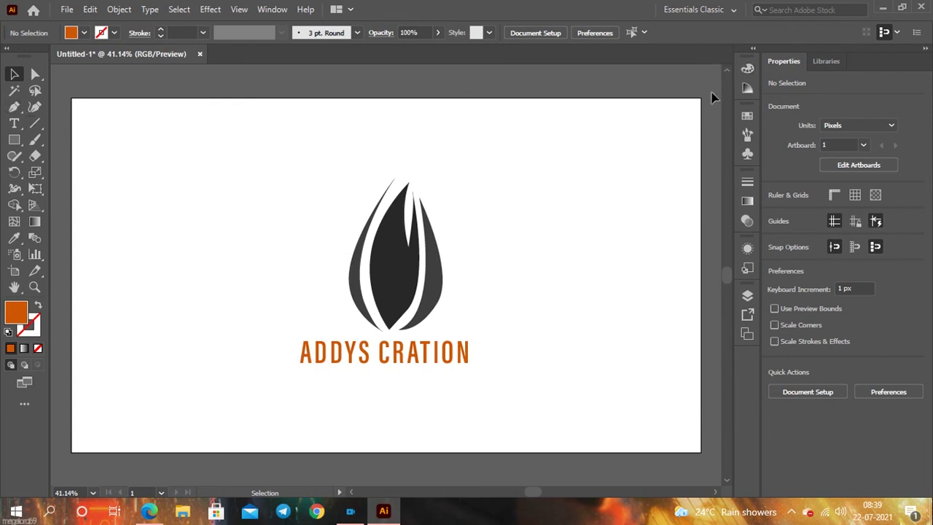
Draw a 1920 by 1080 px rectangle covering the whole artboard and fill it with a near-black color
left_click(13, 139)
left_click_drag(72, 99, 701, 452)
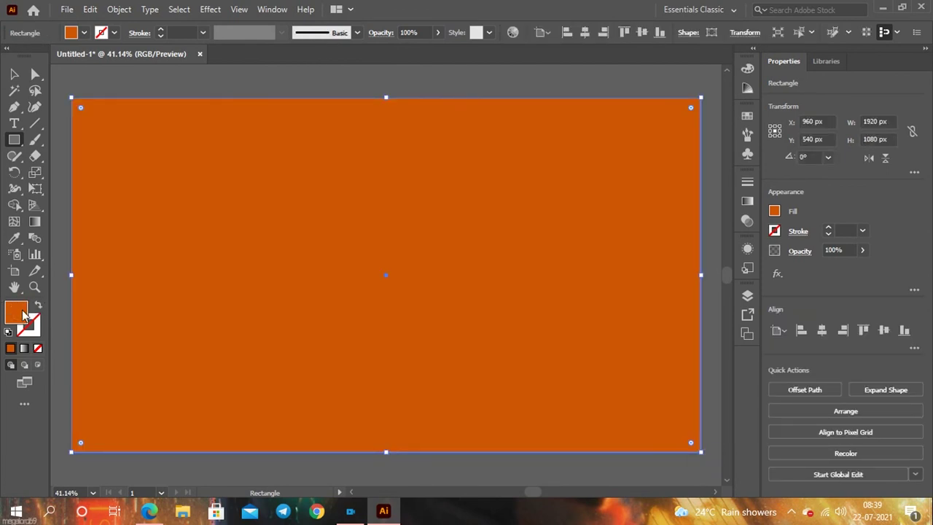
double_click(24, 315)
left_click_drag(587, 295, 583, 294)
left_click(898, 143)
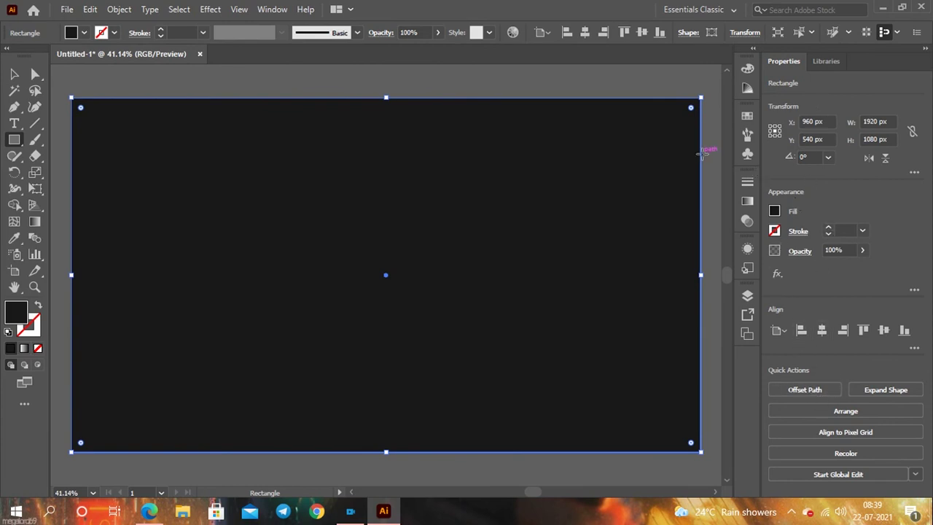
Move the background rectangle beneath the caption and leaf paths in the layer order and lock it
left_click(747, 301)
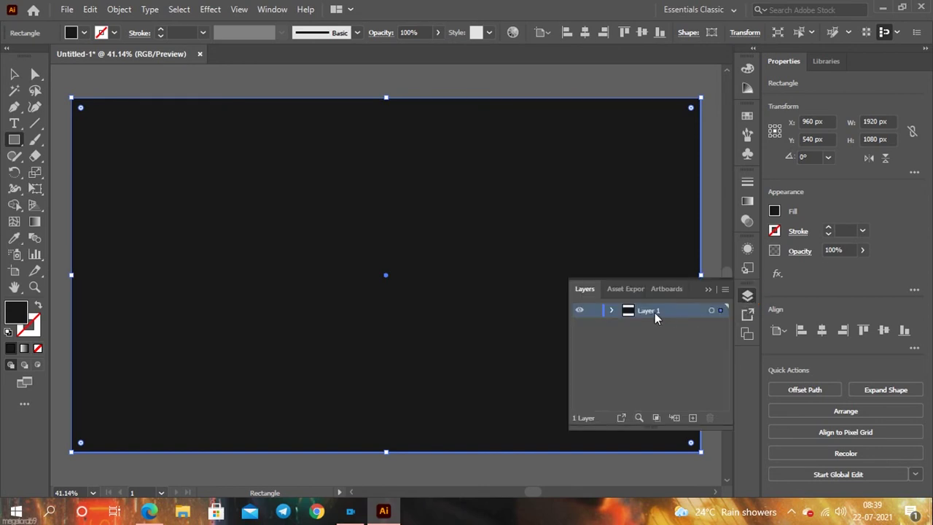
left_click(611, 311)
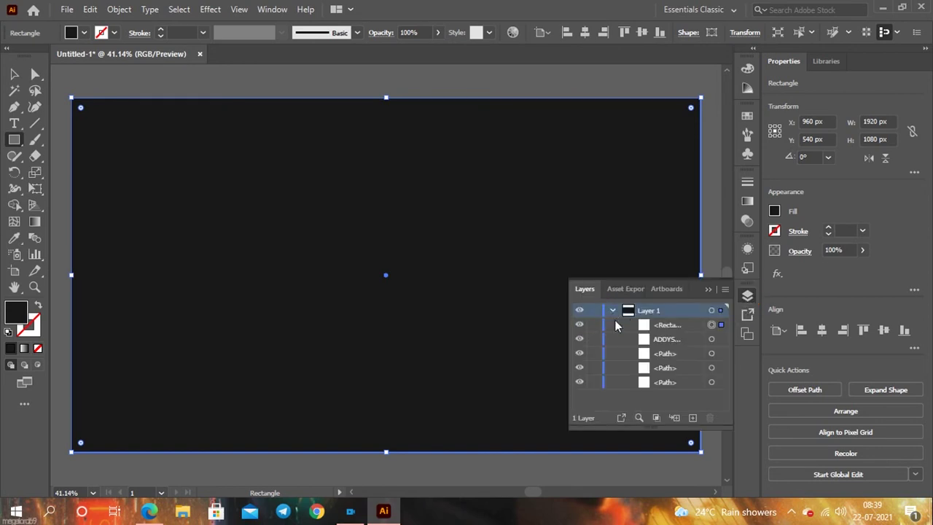
left_click(661, 326)
left_click_drag(662, 327, 666, 390)
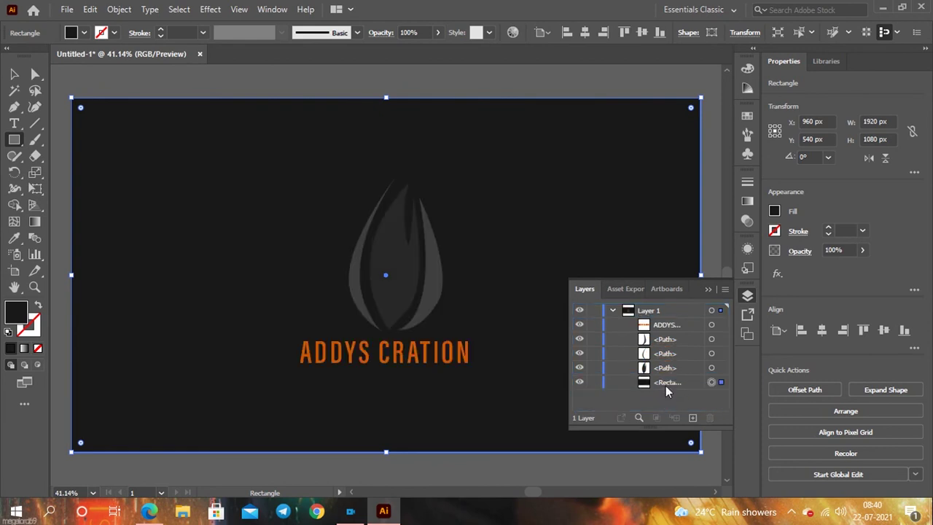
left_click(594, 381)
left_click(707, 290)
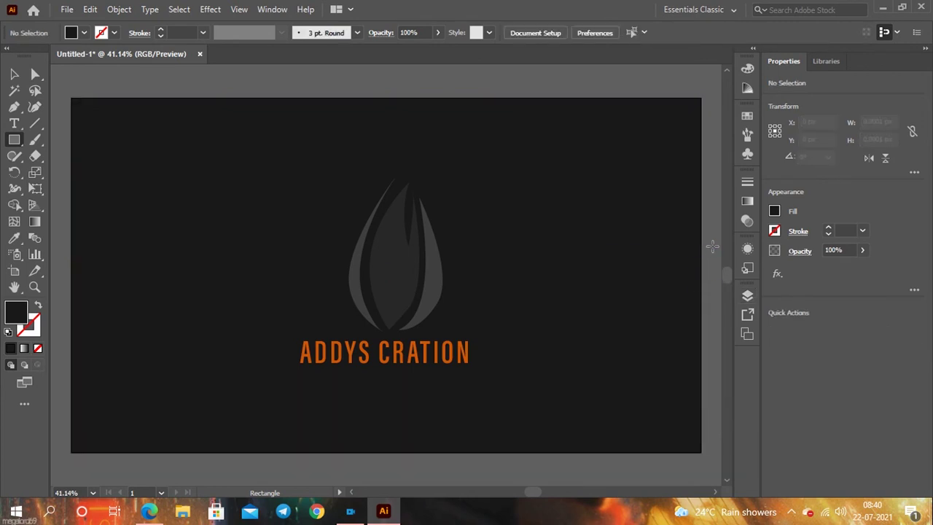
left_click(13, 75)
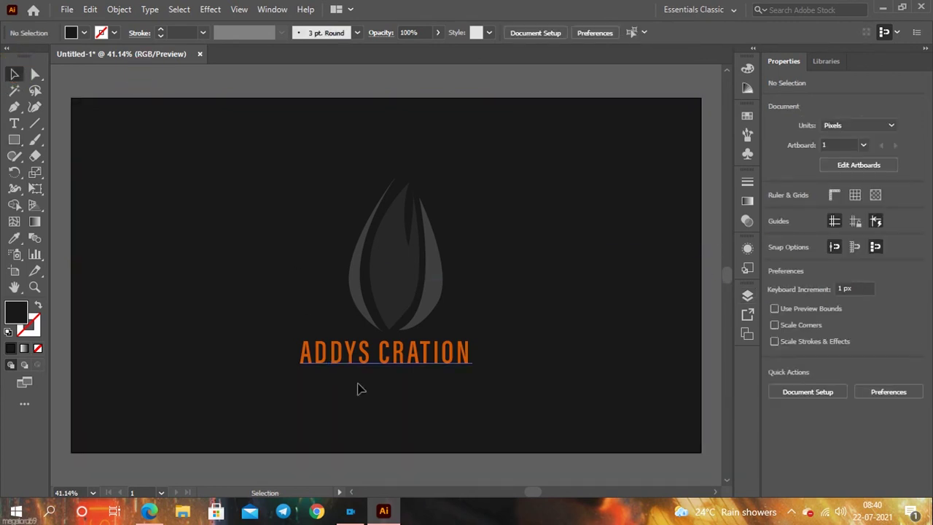
left_click_drag(479, 389, 472, 367)
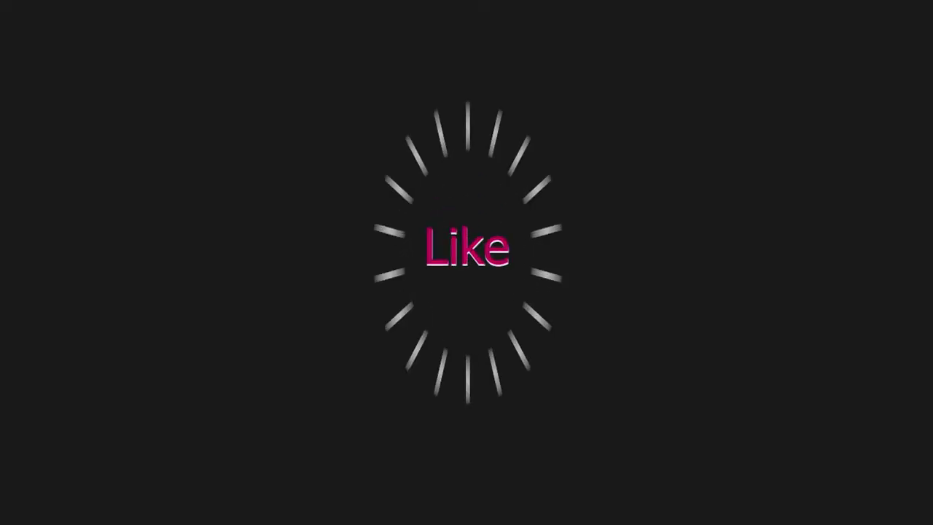